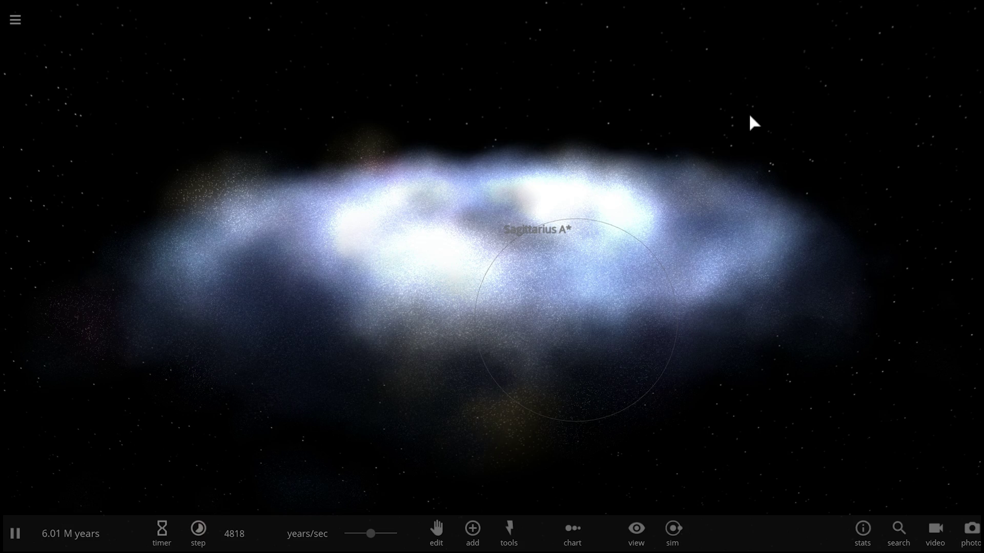
Zoom into the Milky Way, focus the camera on Sagittarius A*, and tilt the view toward edge-on
scroll(705, 164, "up", 5)
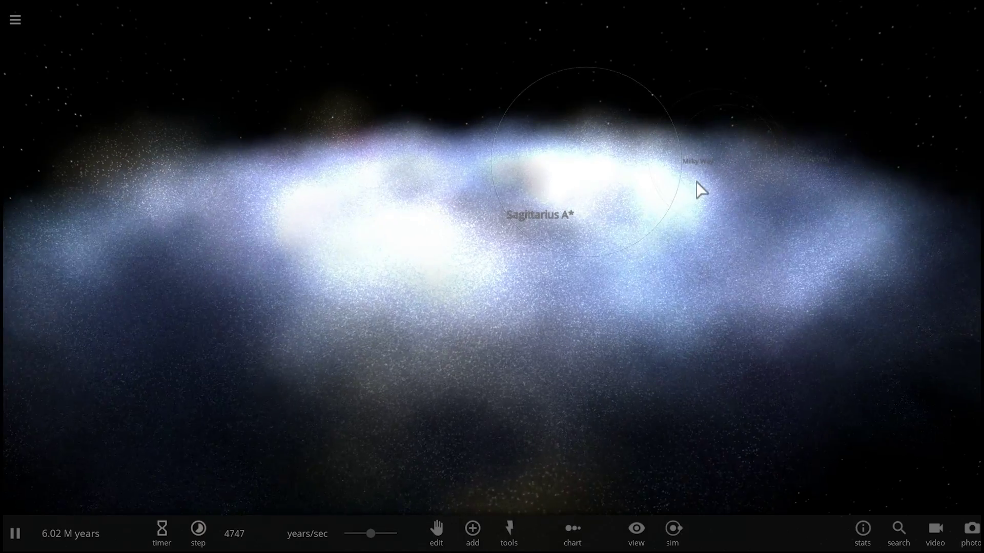
left_click_drag(682, 207, 583, 186)
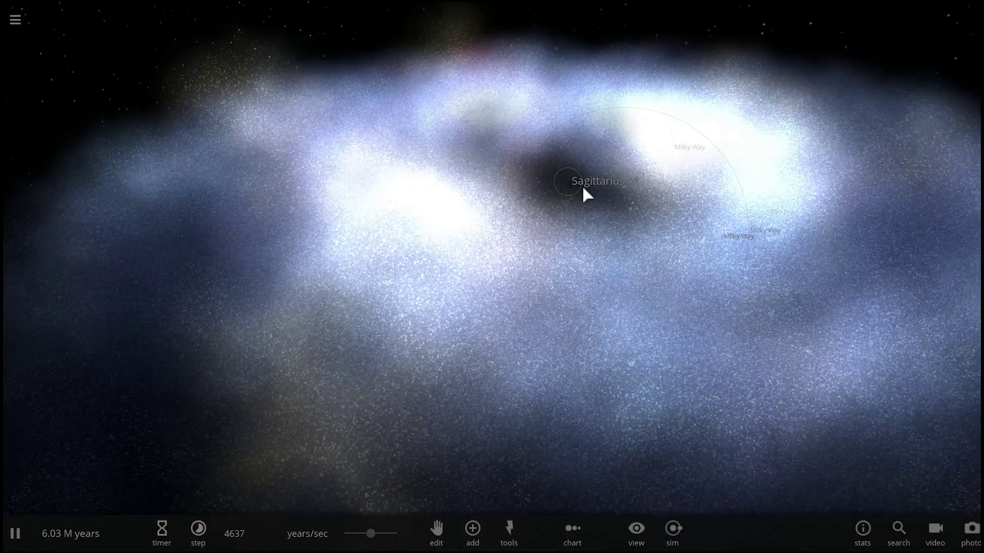
double_click(583, 188)
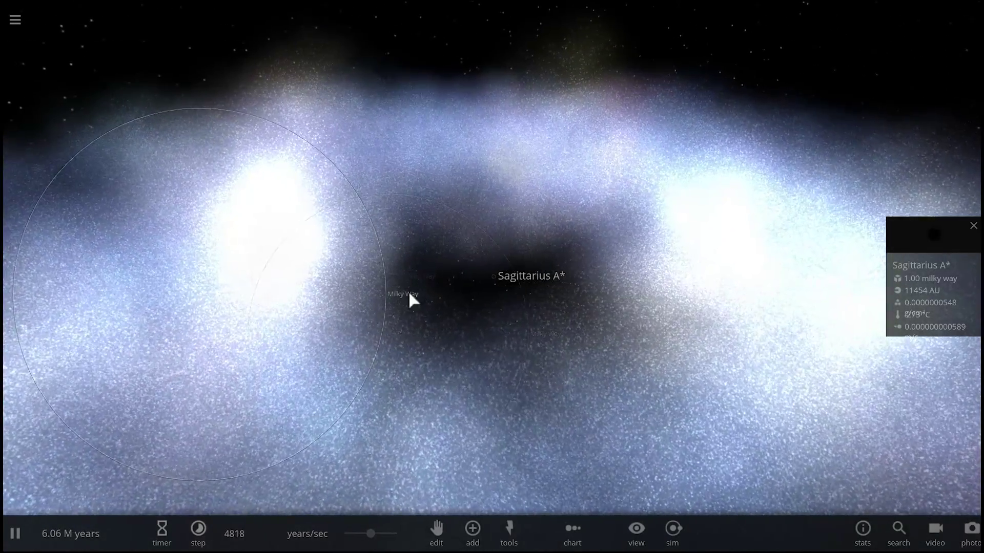
left_click_drag(410, 297, 313, 280)
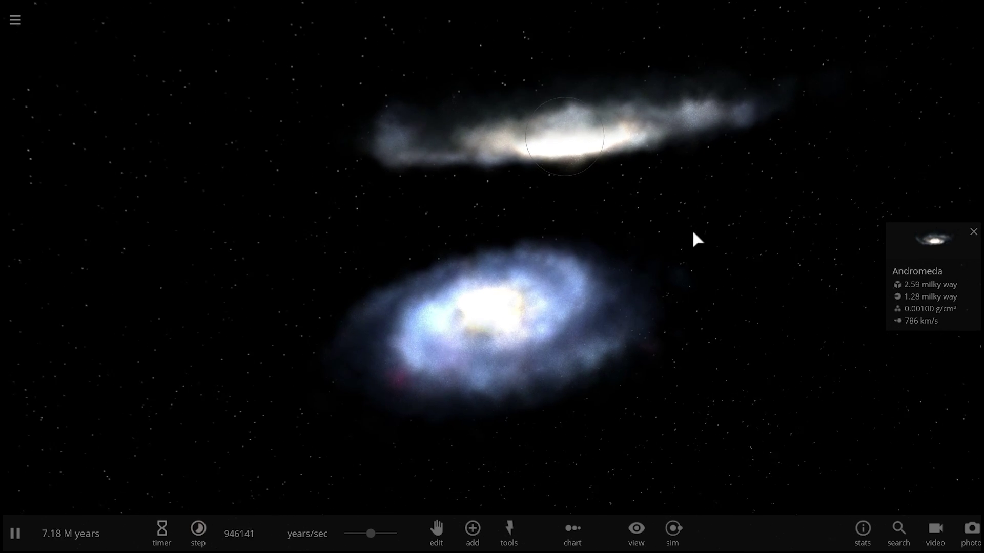
Dismiss Andromeda's card, adjust the simulation speed, and zoom in on Sagittarius A*, pausing at 27.6 M years
left_click(678, 239)
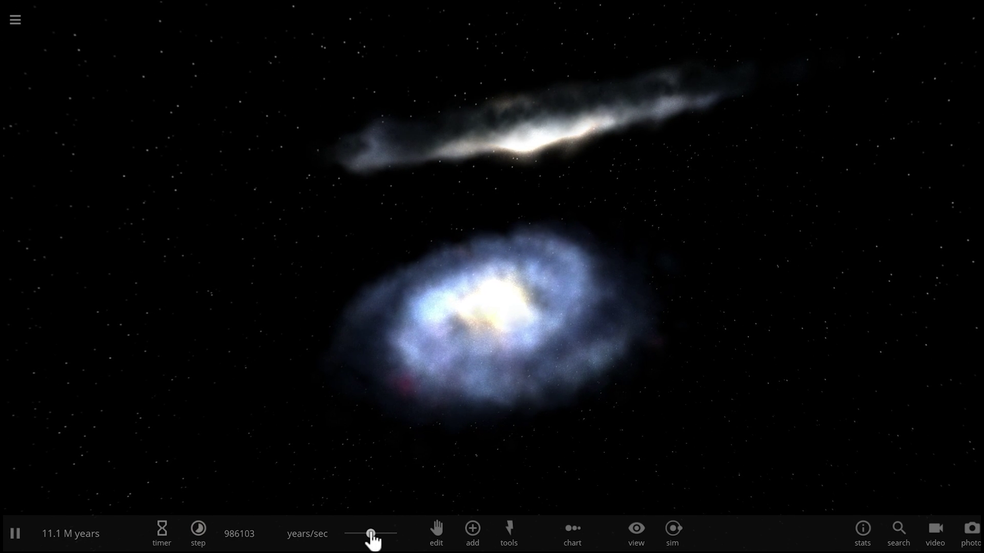
left_click_drag(370, 535, 384, 538)
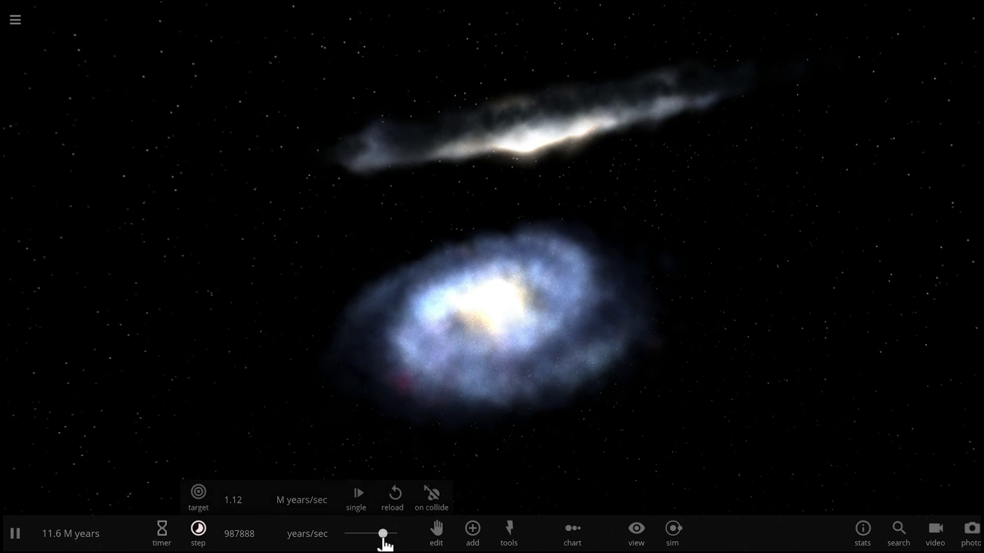
left_click(491, 305)
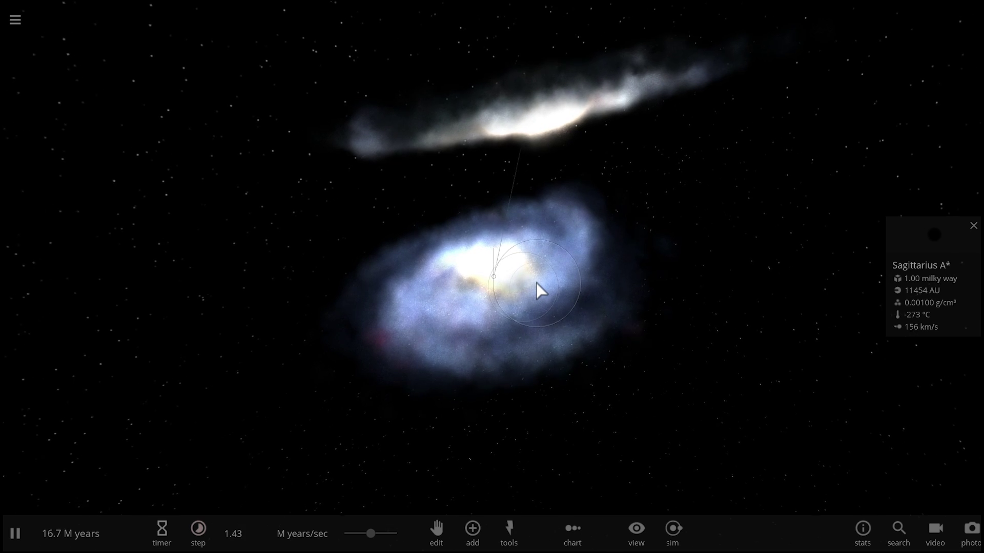
scroll(536, 277, "up", 5)
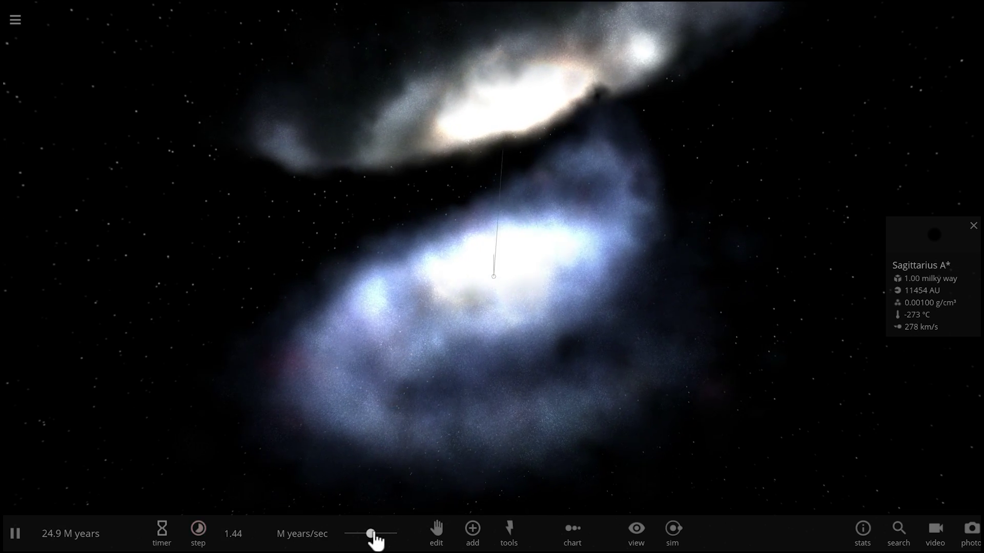
scroll(625, 361, "up", 4)
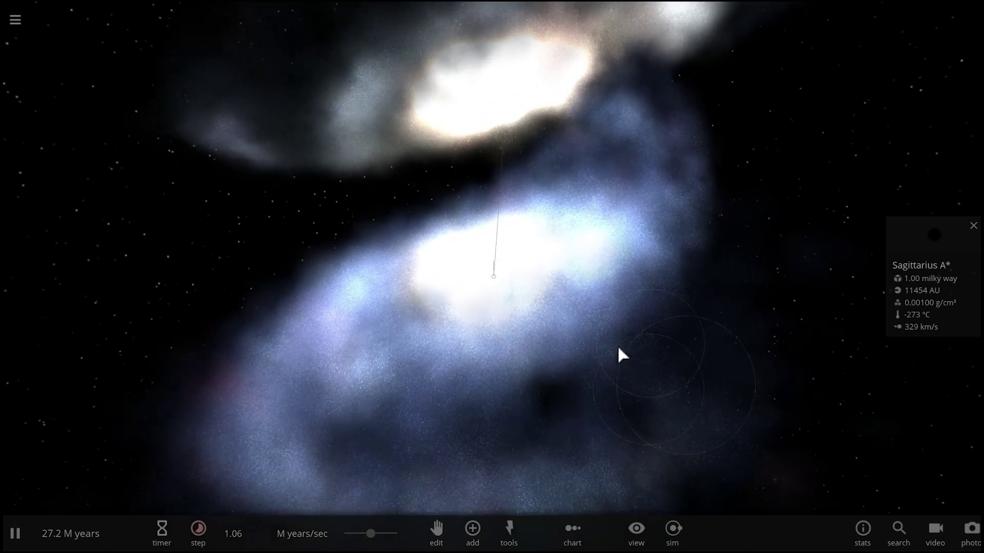
key("space")
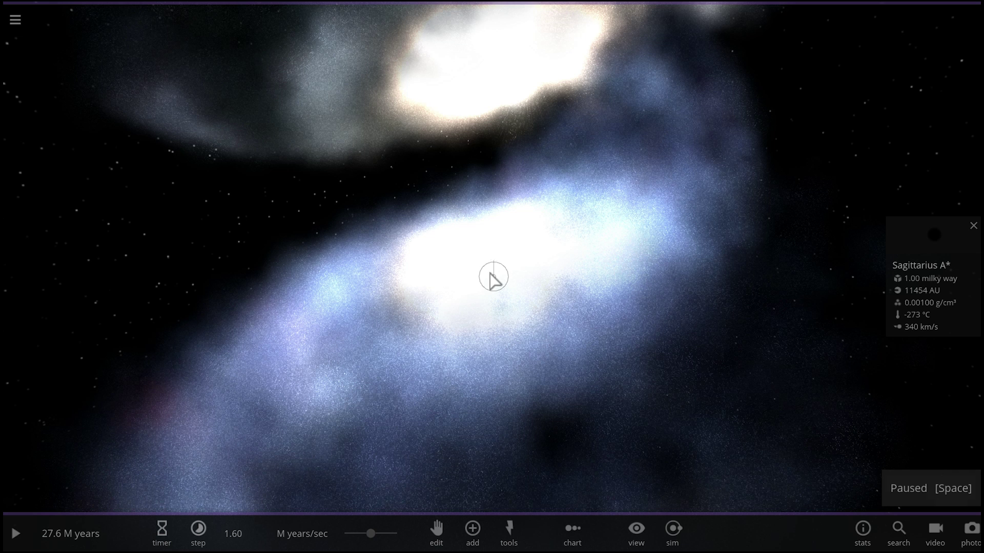
Change Sagittarius A*'s speed to 1000 km/s in its properties panel and let the simulation run
left_click(921, 250)
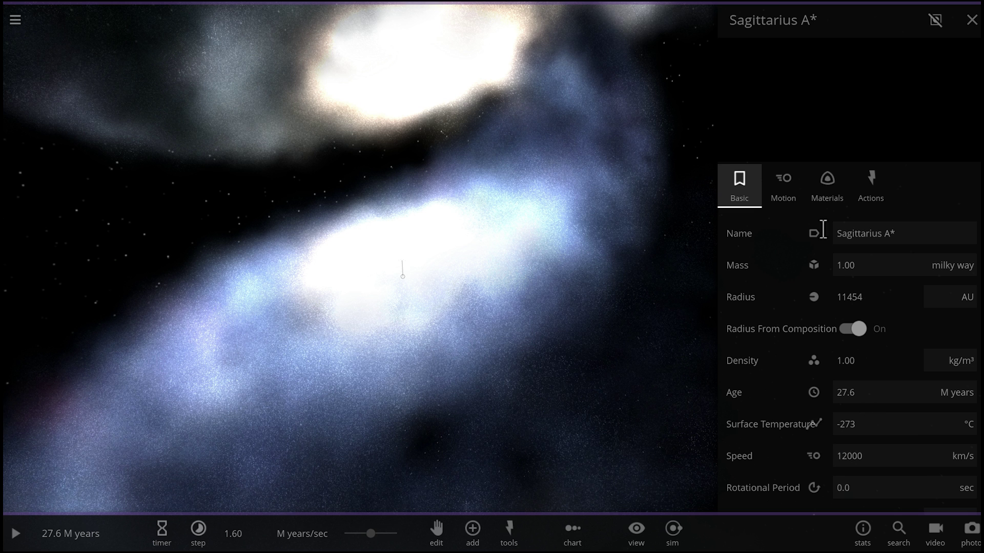
key("Escape")
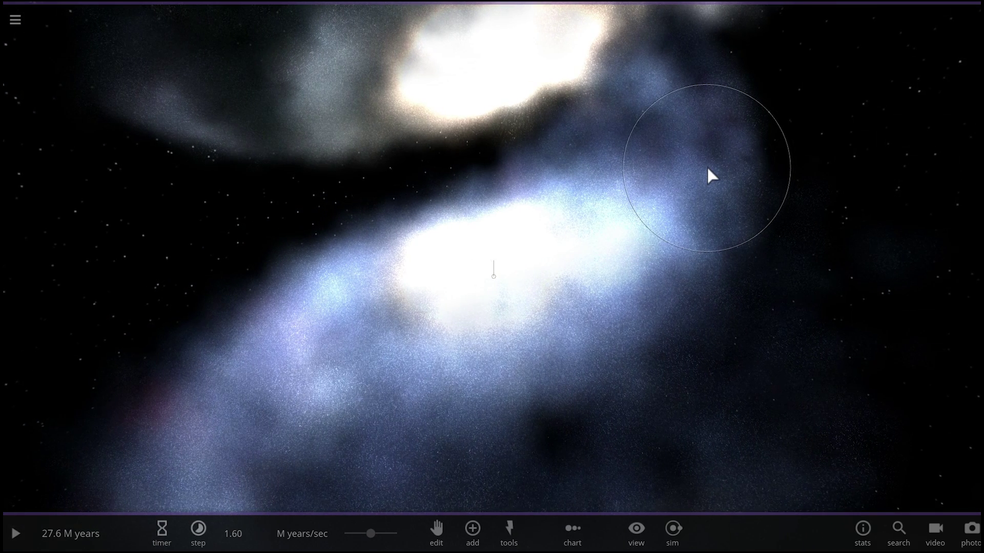
key("space")
key("space")
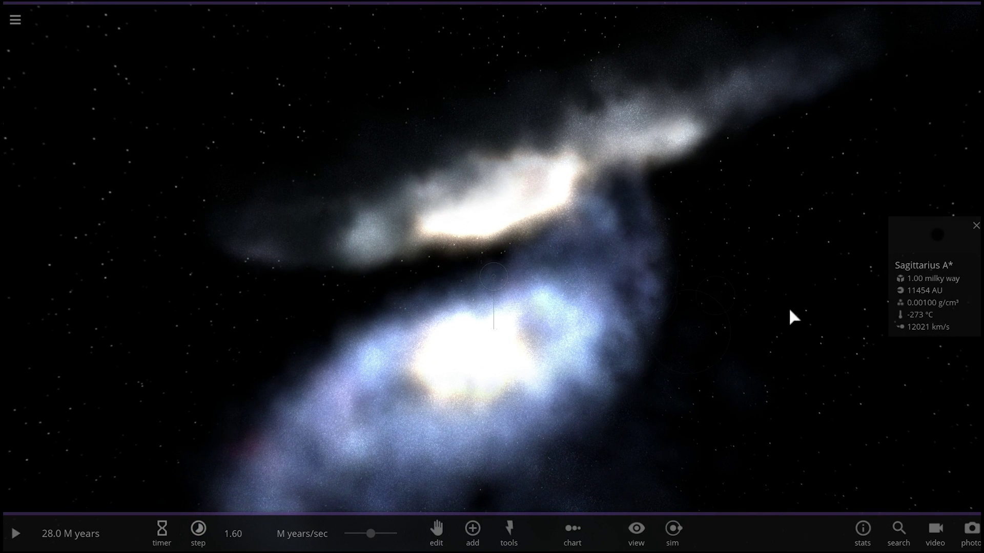
left_click(928, 235)
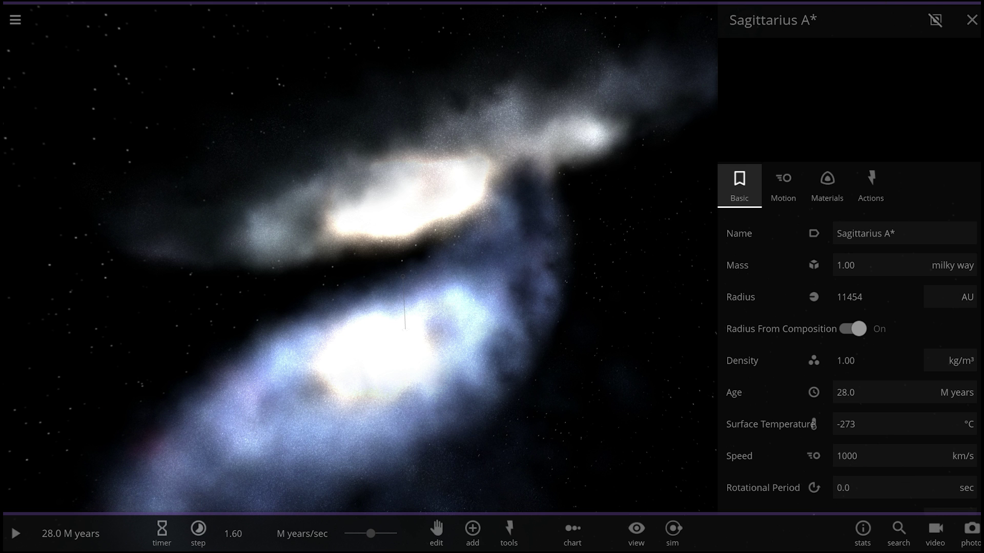
left_click(972, 22)
Resume the run, select the merged 2.00 Milky Way-mass Black Hole, and orbit and zoom in on it
key("space")
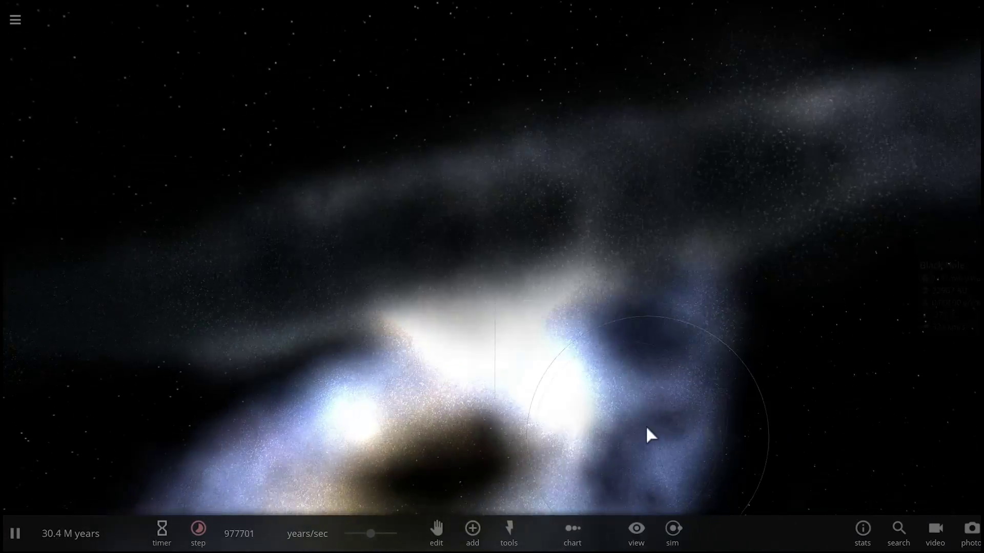
left_click(606, 444)
mouse_move(607, 449)
left_mouse_down()
mouse_move(496, 462)
mouse_move(493, 293)
mouse_move(500, 274)
mouse_move(521, 272)
mouse_move(514, 266)
left_mouse_up()
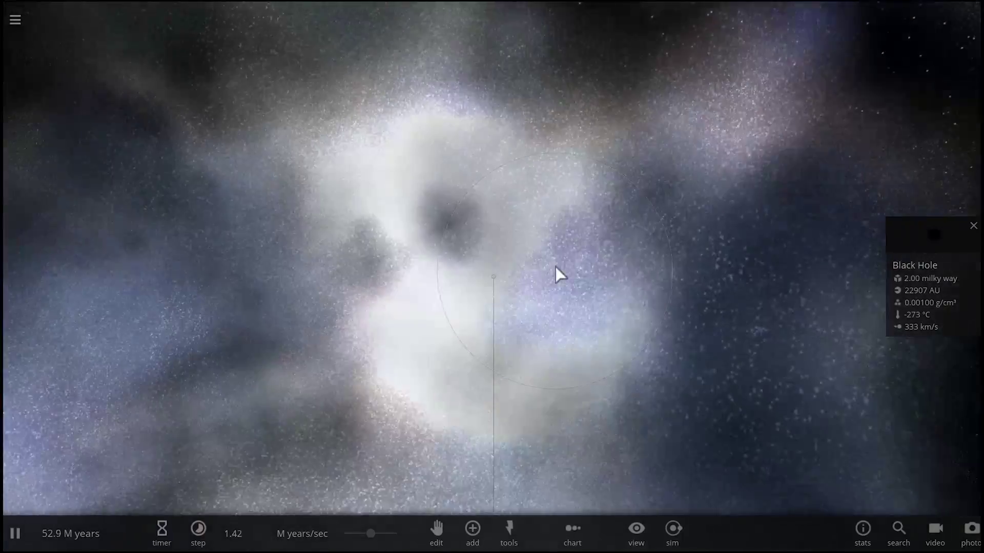
scroll(555, 265, "down", 3)
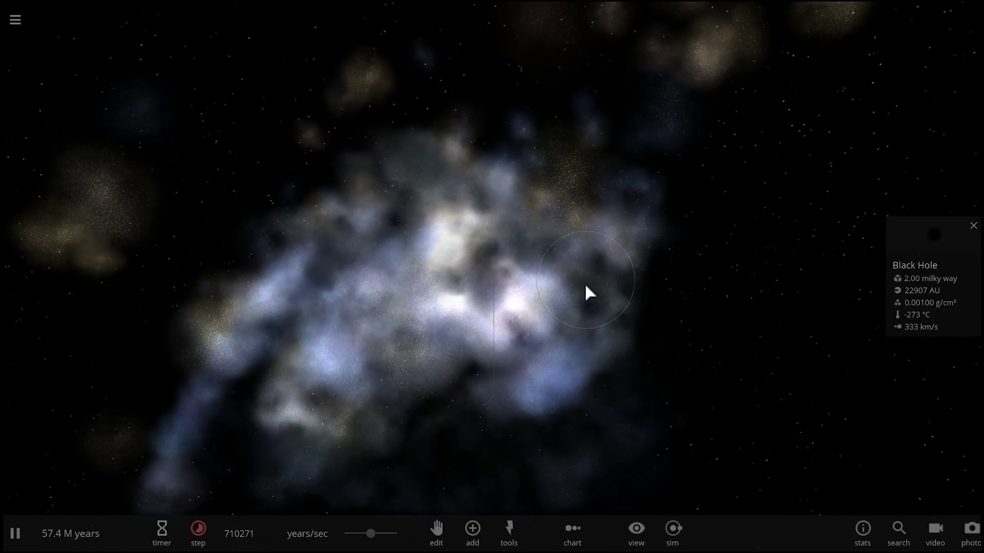
scroll(568, 276, "up", 3)
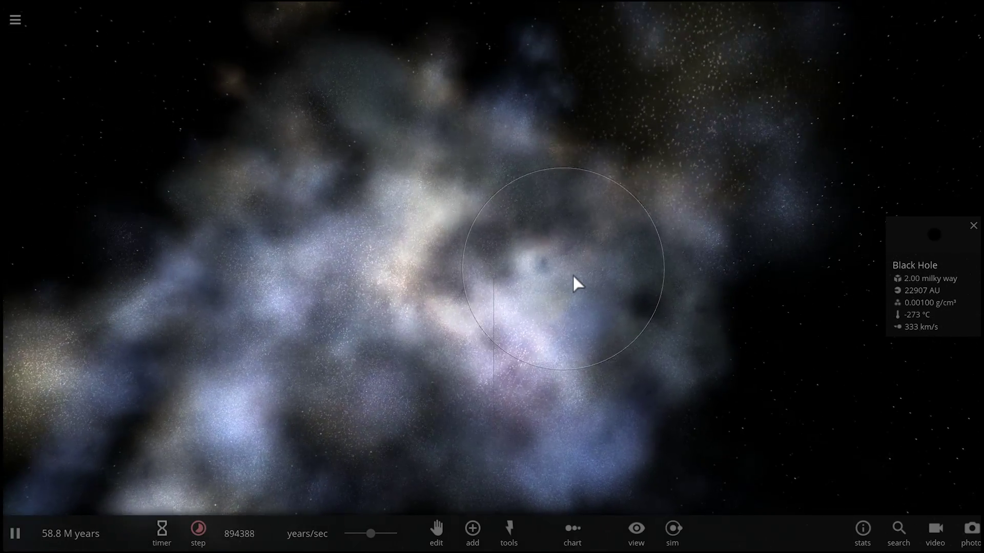
scroll(589, 277, "up", 2)
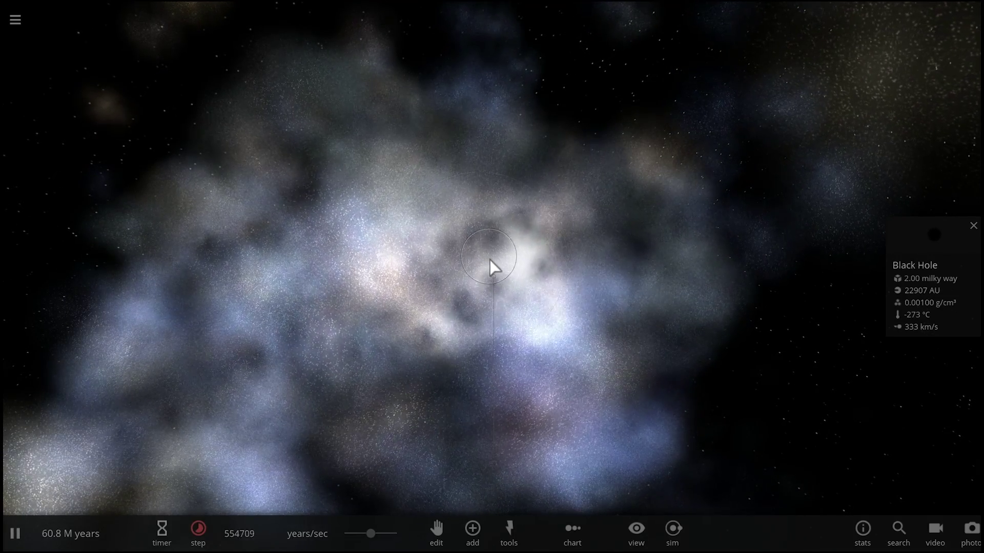
scroll(512, 258, "up", 1)
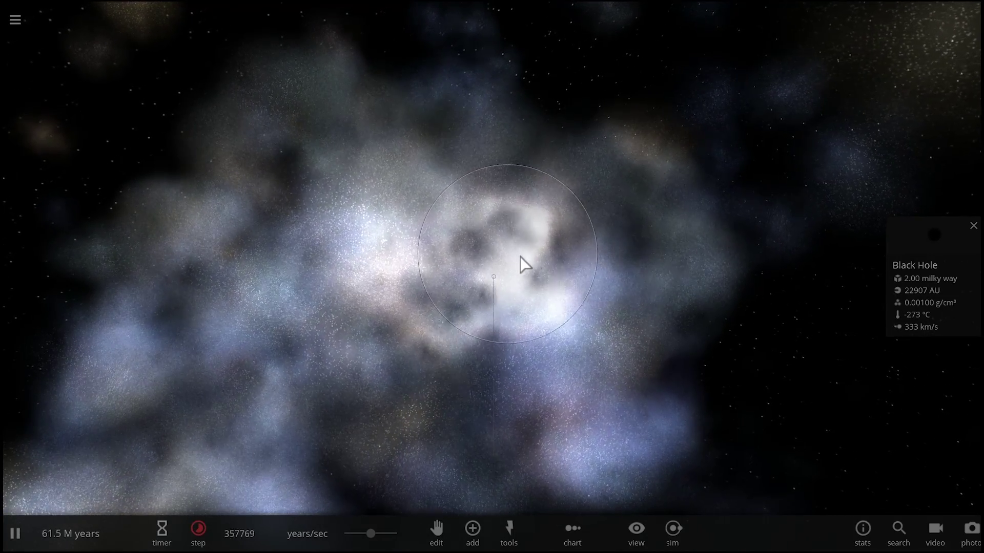
scroll(493, 286, "up", 5)
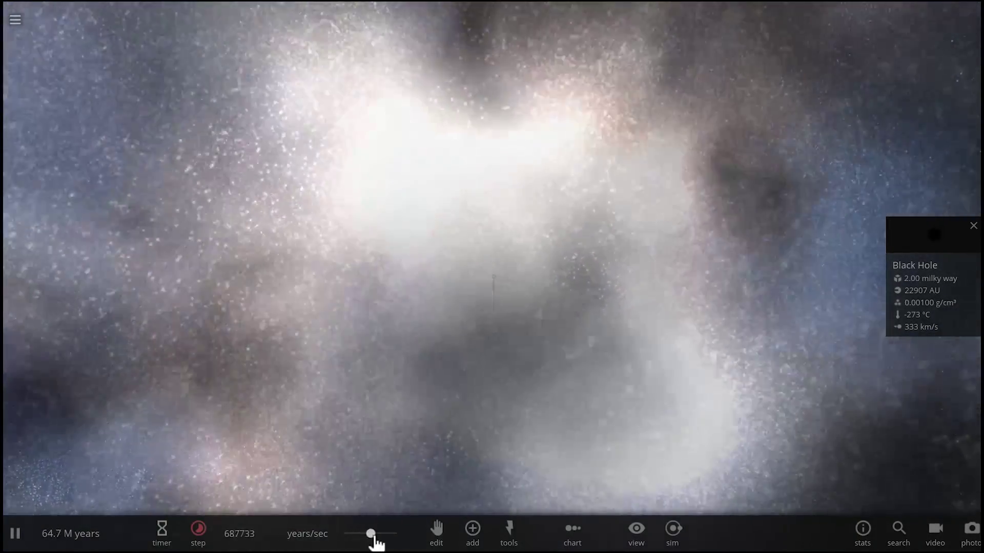
Pause, raise the Black Hole's speed to 2000 km/s in its properties, and resume past 70 M years
key("space")
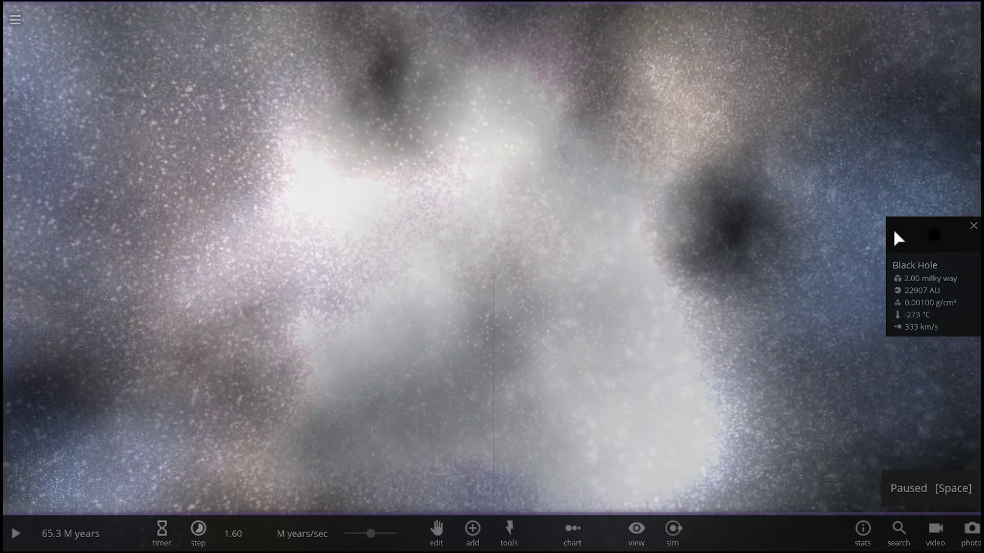
left_click(893, 229)
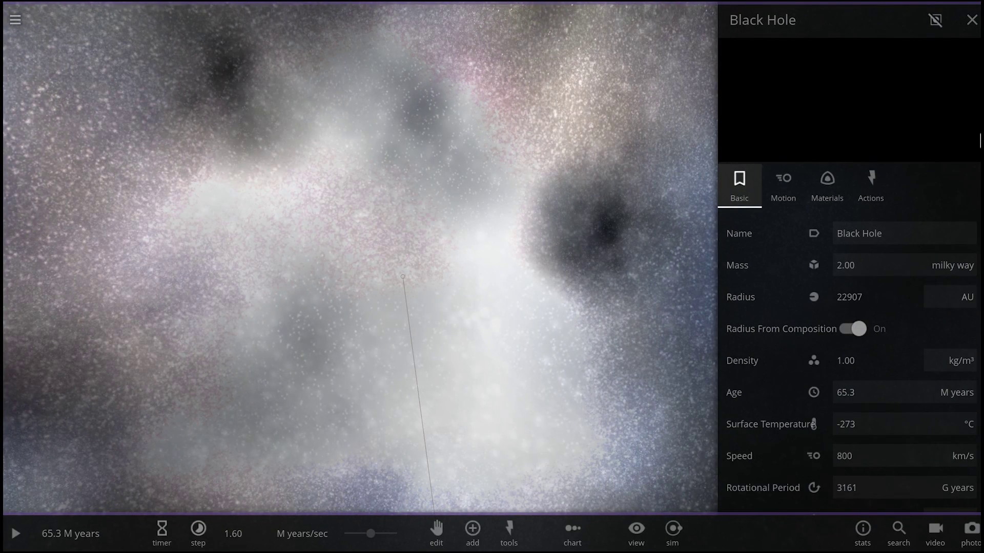
left_click(968, 20)
key("space")
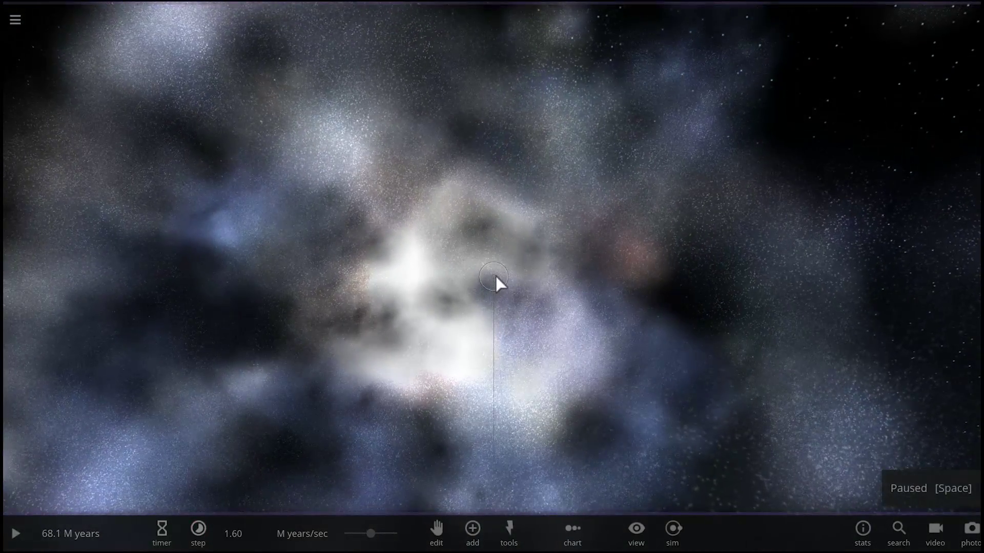
left_click(910, 254)
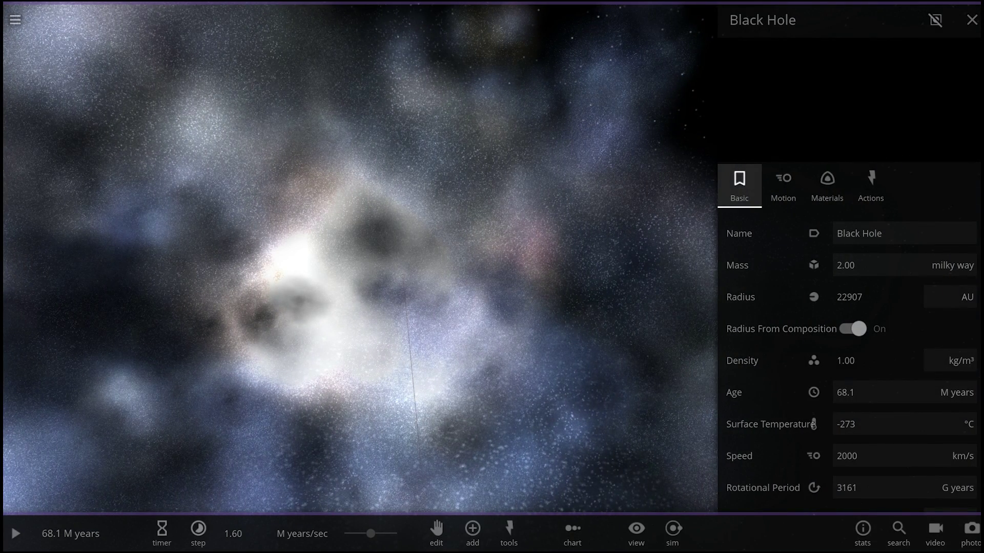
left_click(972, 23)
key("space")
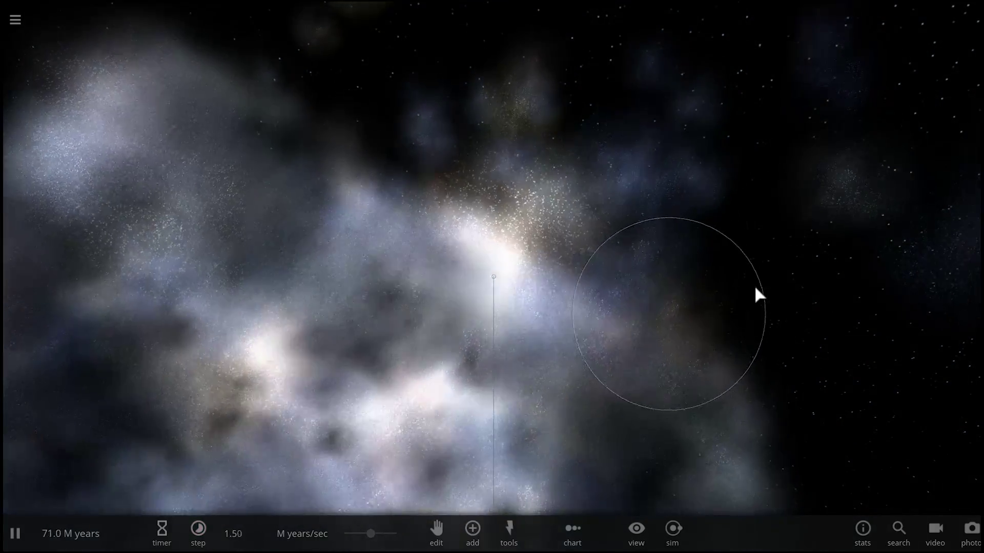
Rotate the view, pause, raise the black hole's speed to 3000 km/s, and resume the simulation
left_click_drag(754, 284, 549, 281)
key("space")
scroll(496, 286, "up", 3)
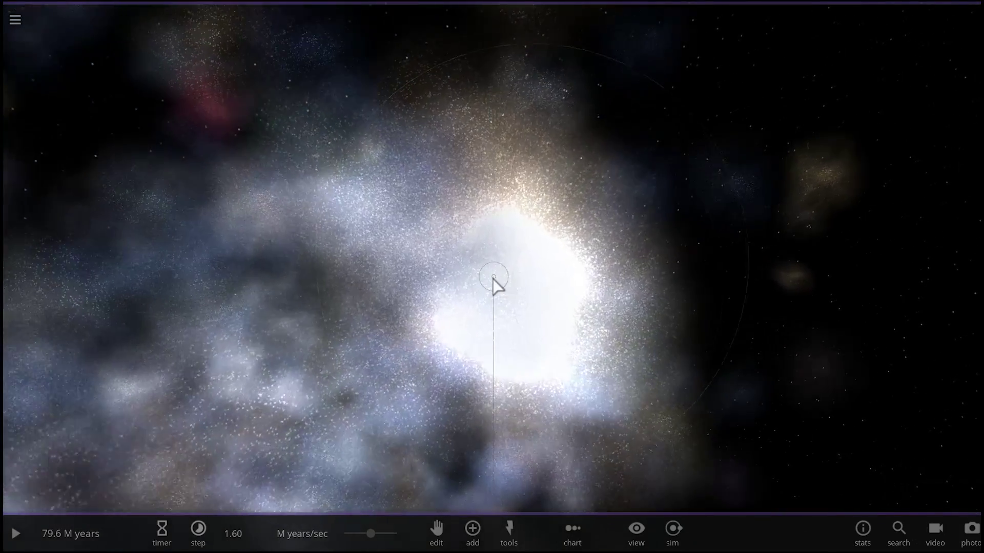
left_click(909, 241)
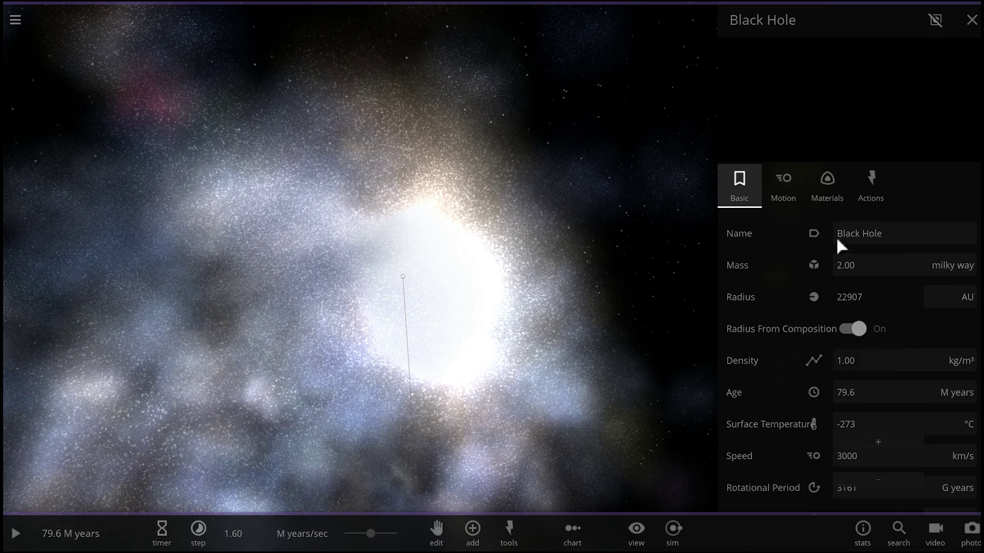
left_click(962, 22)
key("space")
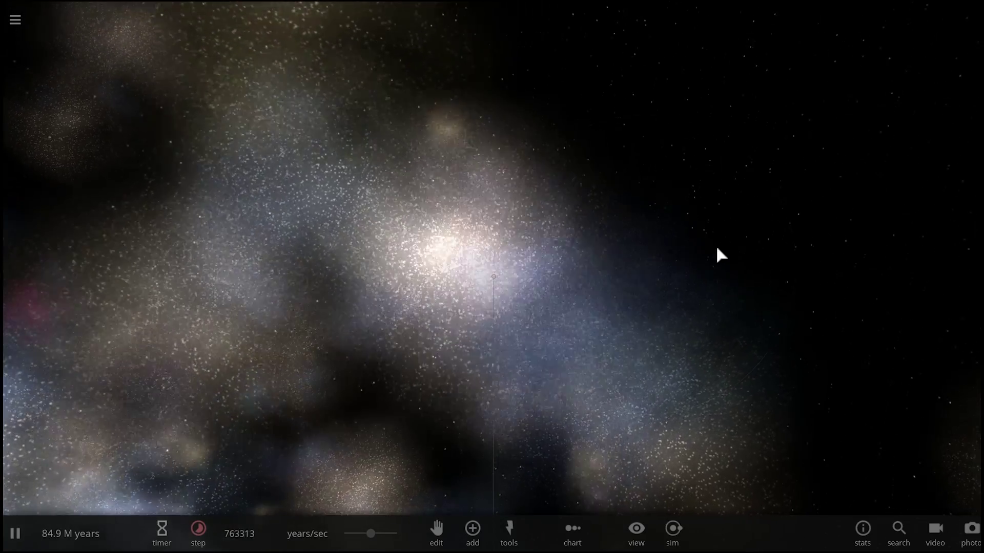
Pause, select the black hole, set its speed to 4000 km/s, and resume toward 97 M years
key("space")
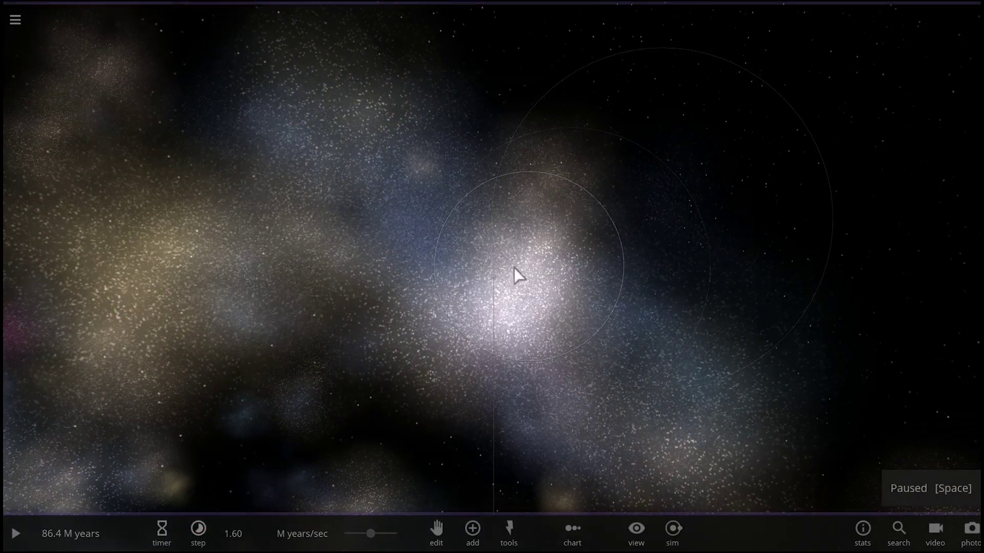
left_click(489, 275)
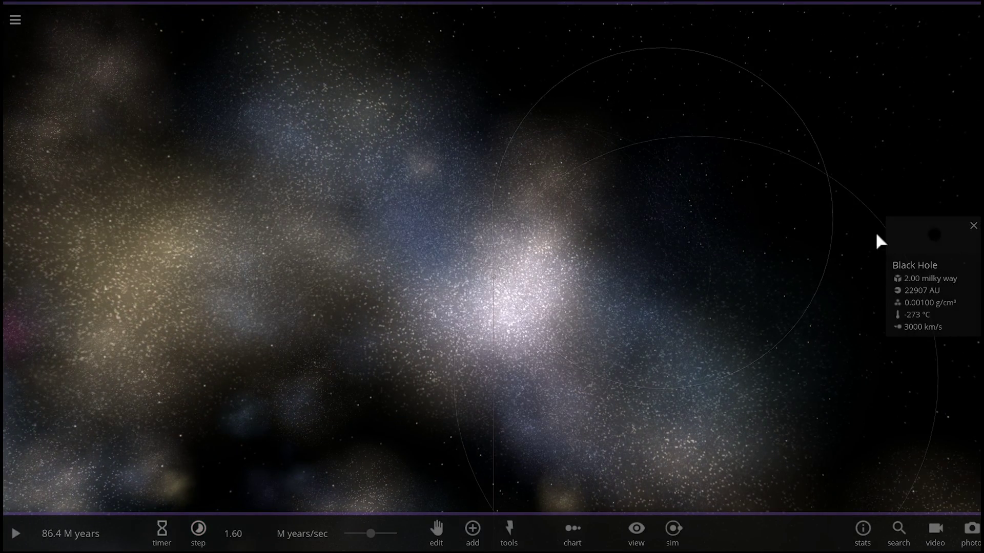
left_click(918, 247)
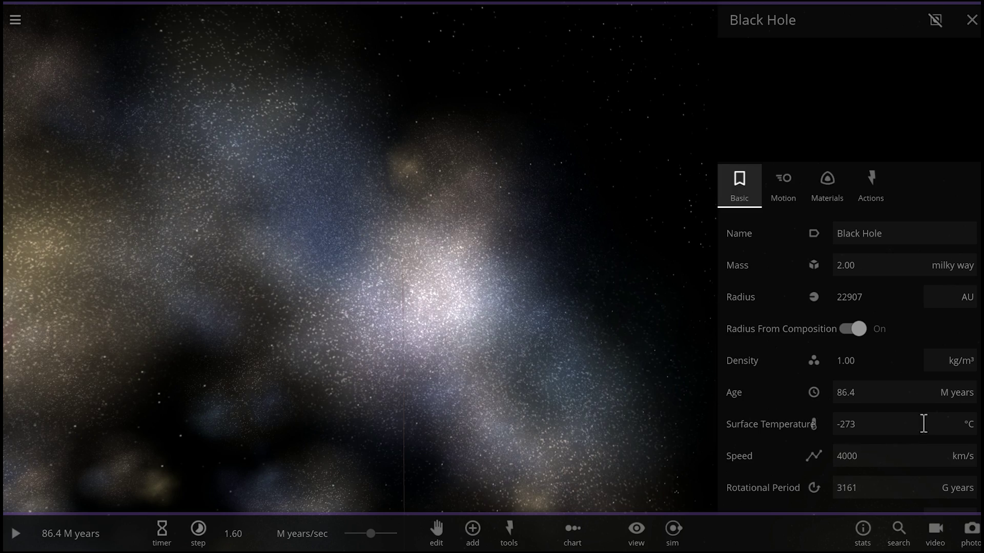
left_click(956, 23)
key("space")
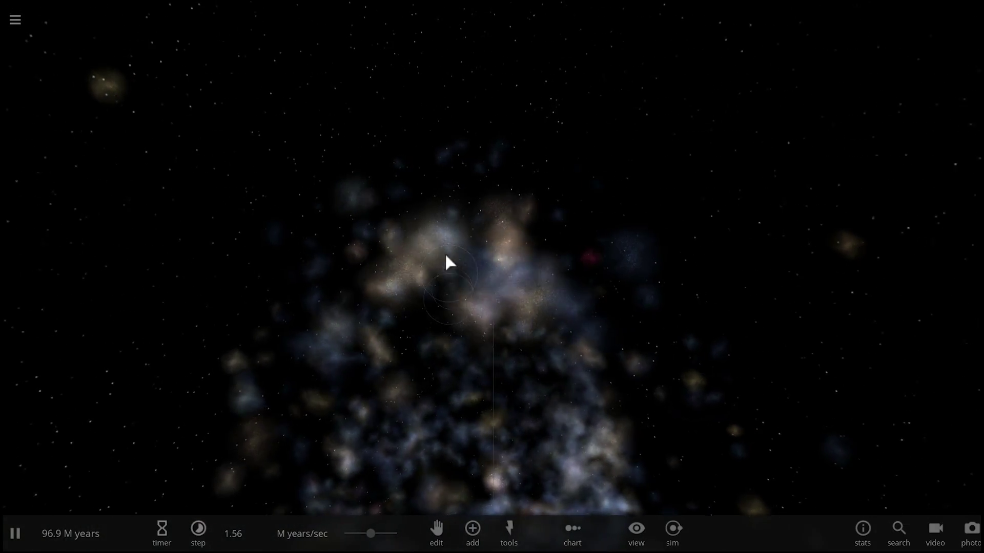
Zoom and turn the view around the merging galaxies while the simulation keeps running
scroll(703, 257, "up", 5)
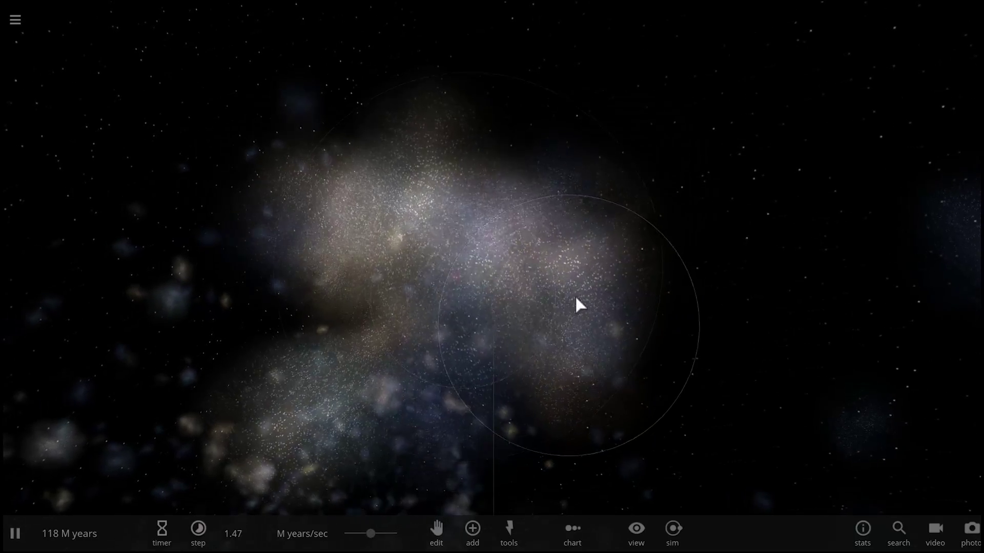
left_click_drag(473, 304, 391, 294)
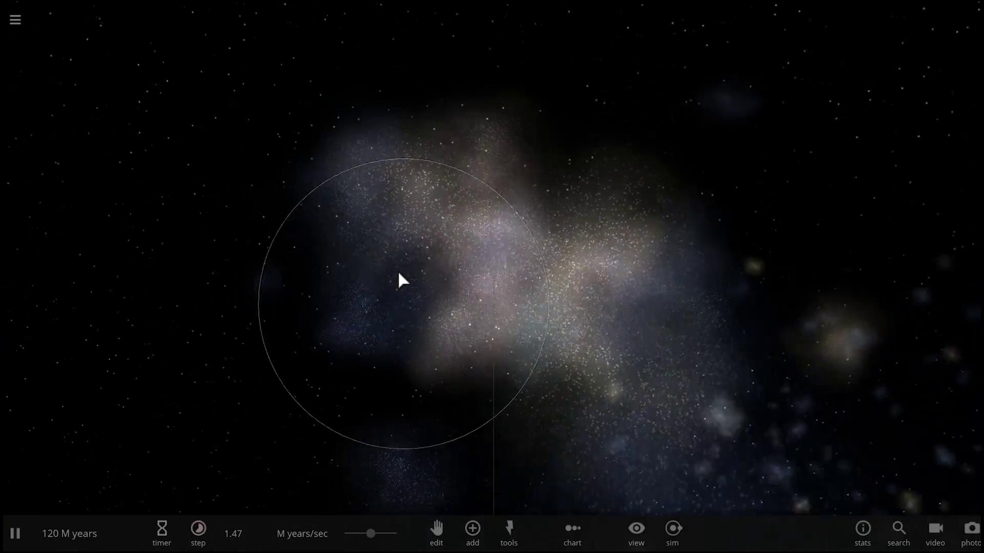
scroll(403, 280, "down", 5)
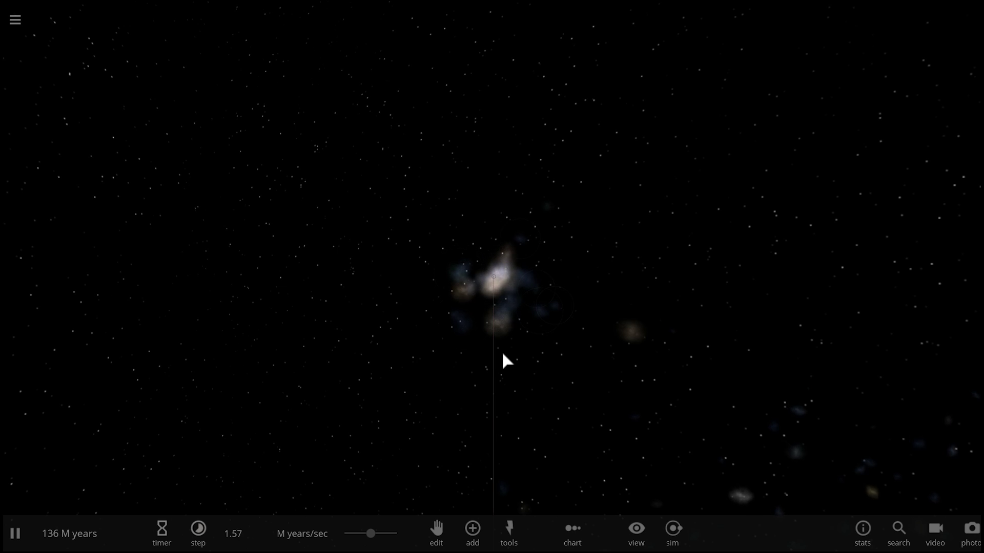
scroll(502, 360, "up", 5)
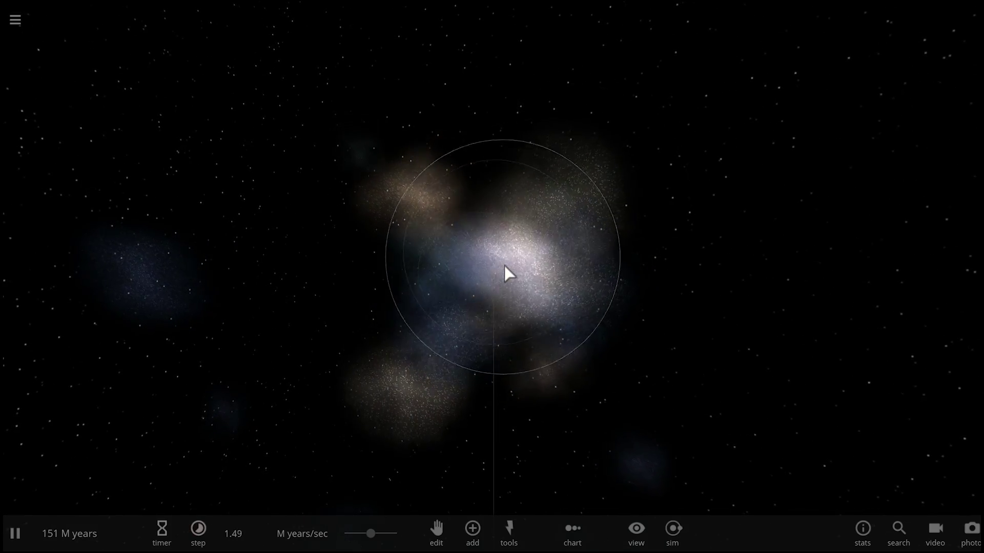
scroll(575, 238, "down", 3)
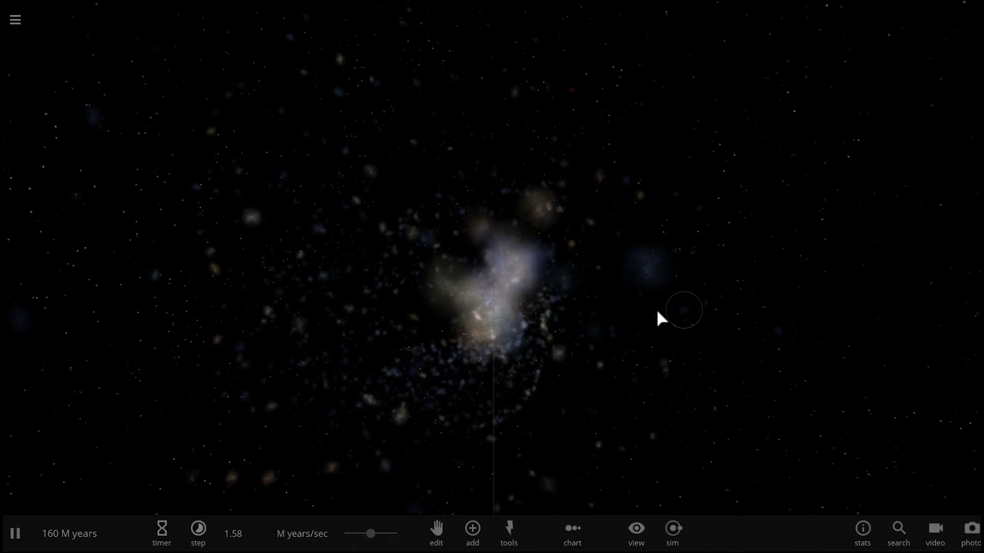
scroll(654, 309, "up", 3)
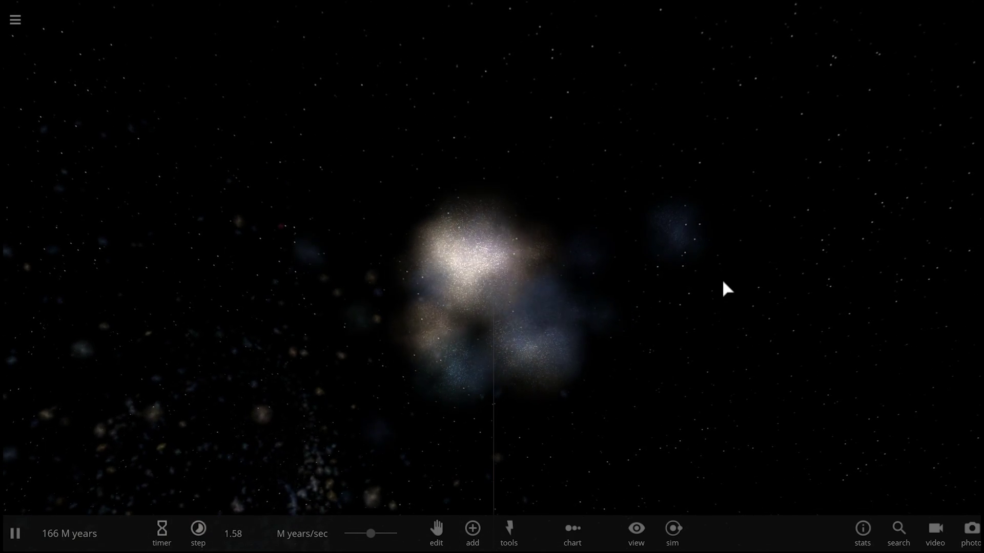
scroll(635, 303, "up", 2)
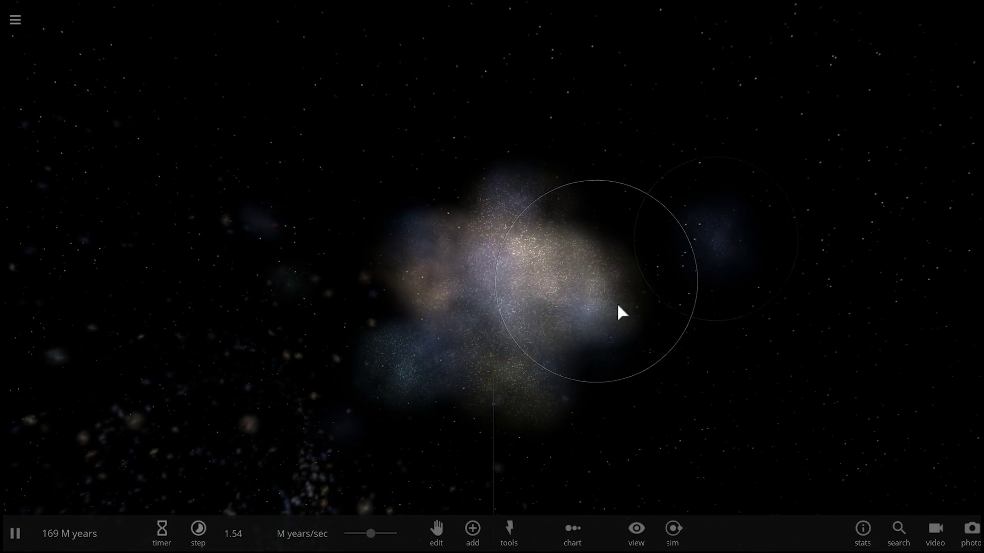
scroll(552, 321, "up", 3)
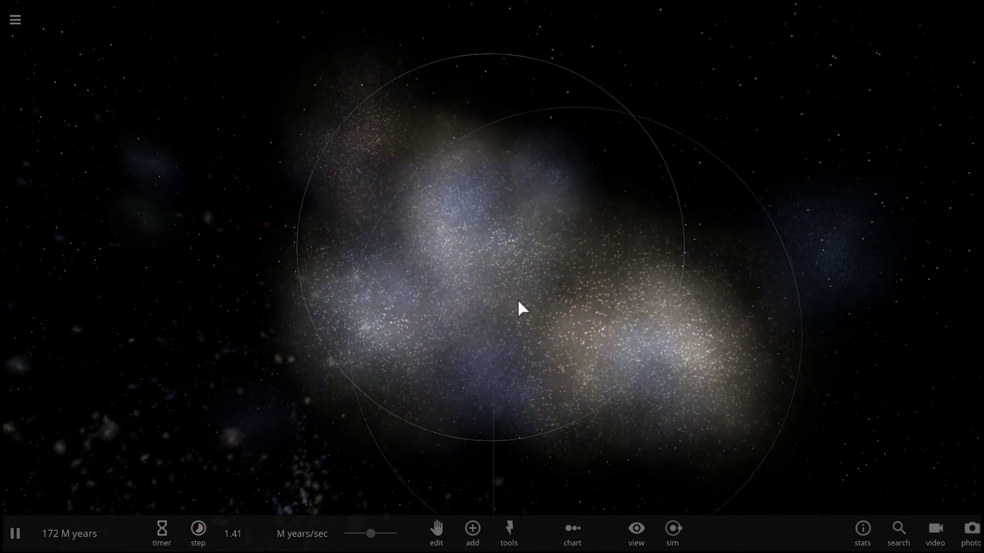
scroll(504, 294, "up", 3)
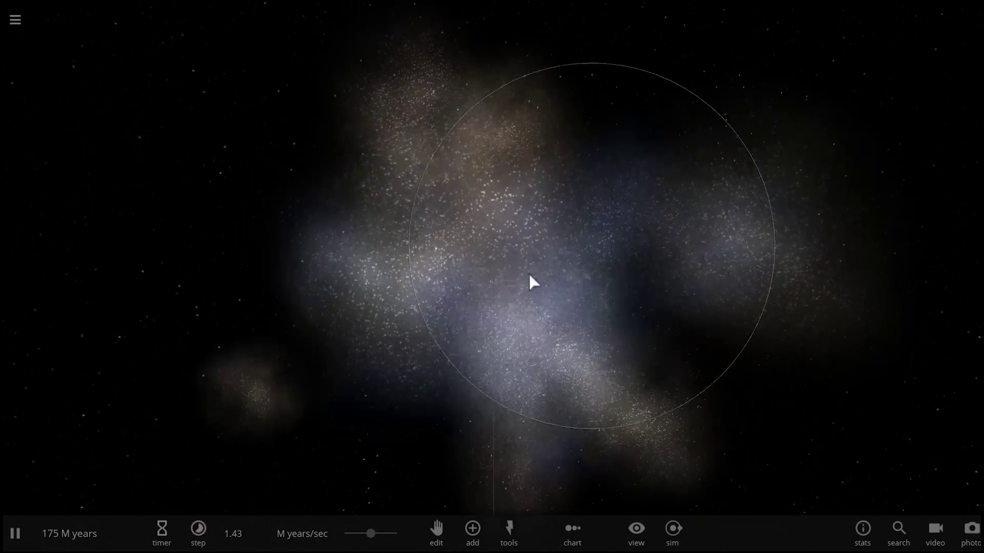
Briefly pause to rotate the view, then resume and orbit the cluster from below until 385 M years
key("space")
mouse_move(492, 305)
left_mouse_down()
mouse_move(604, 255)
mouse_move(489, 315)
left_mouse_up()
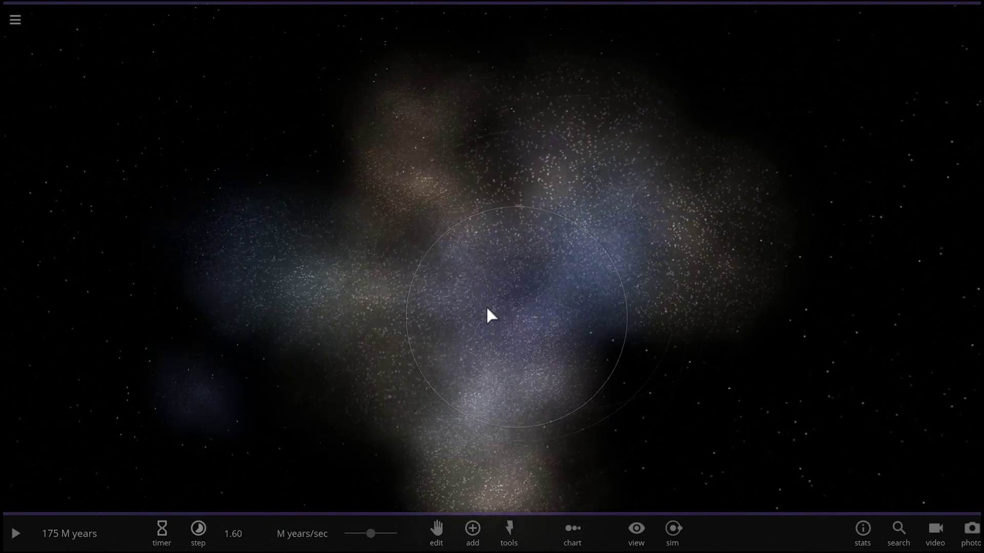
scroll(486, 314, "down", 5)
key("space")
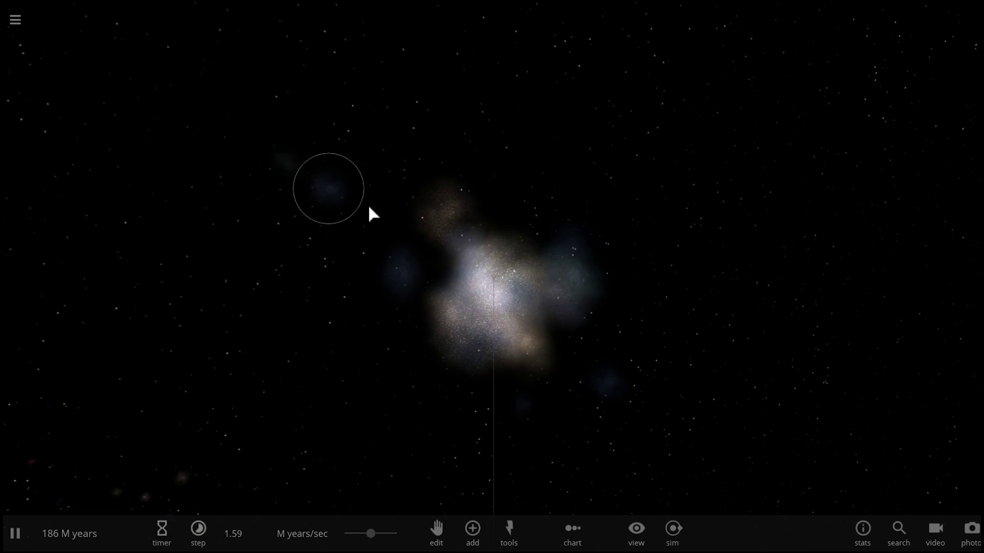
scroll(398, 268, "up", 5)
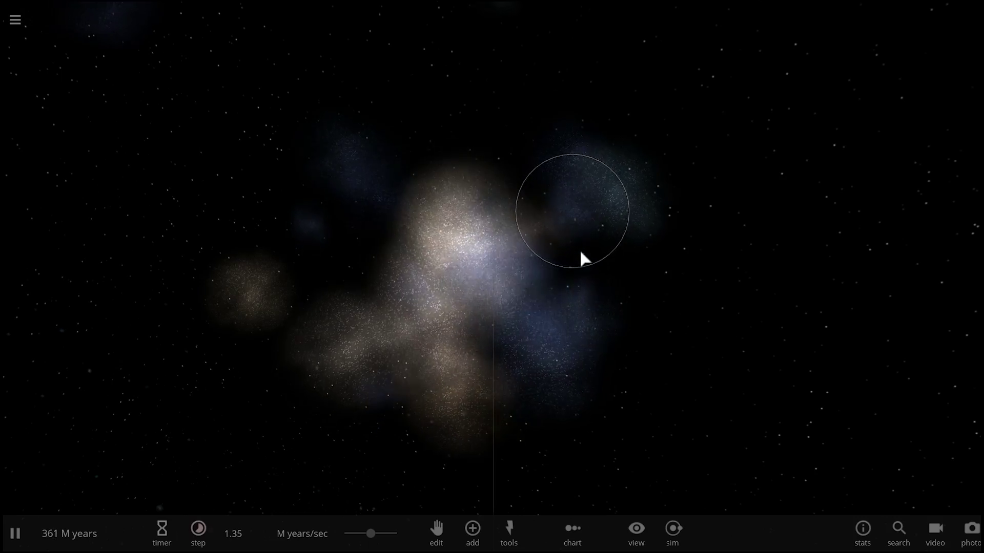
left_click_drag(581, 253, 376, 271)
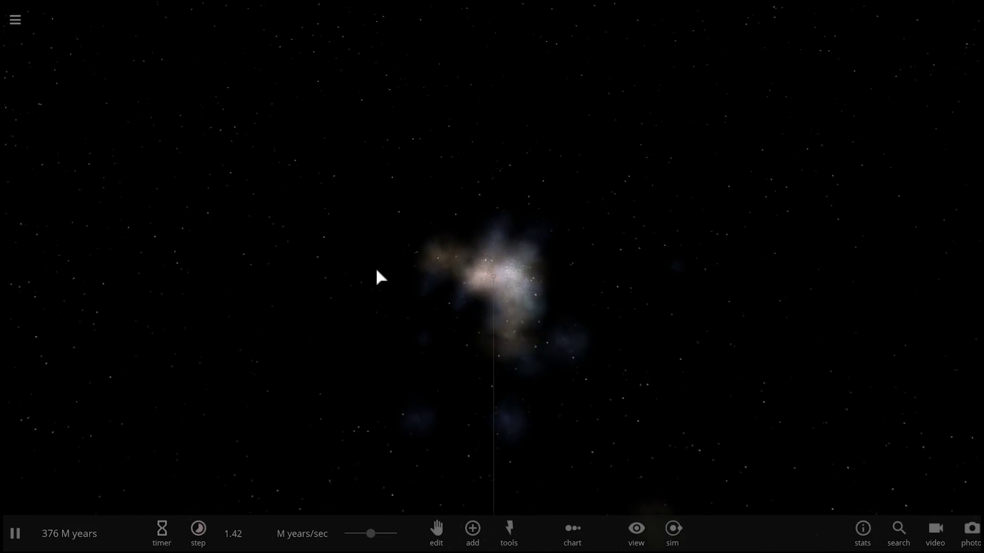
scroll(492, 302, "up", 5)
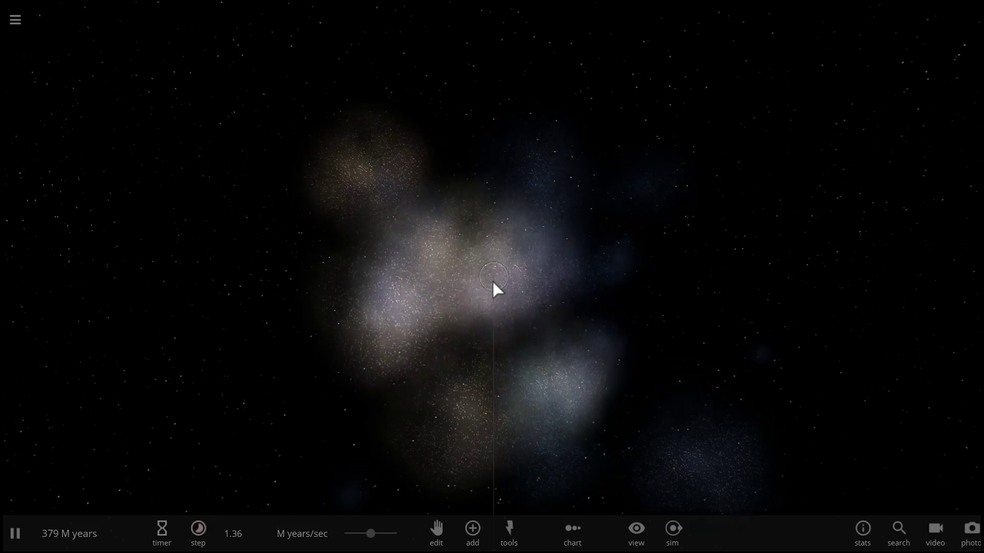
left_click_drag(492, 280, 592, 207)
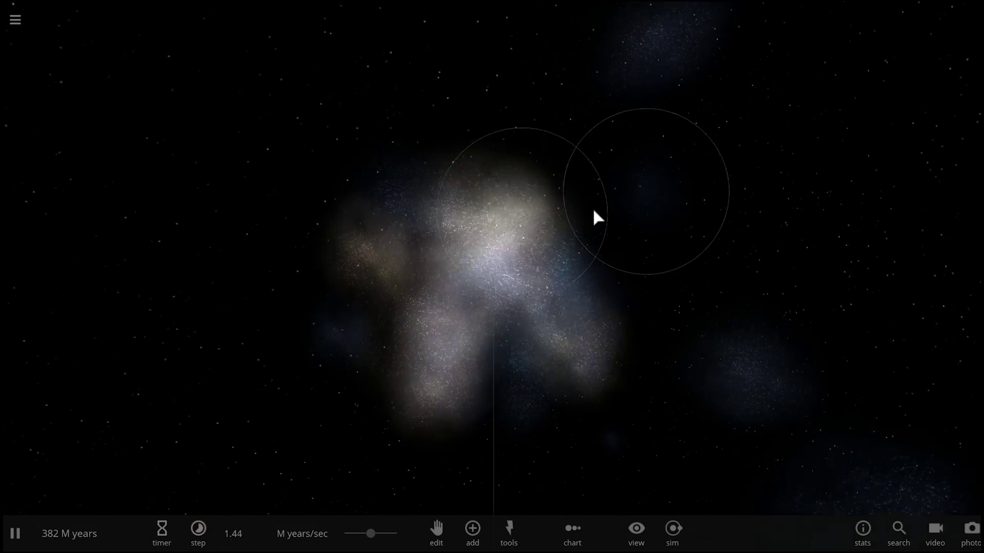
scroll(626, 205, "down", 5)
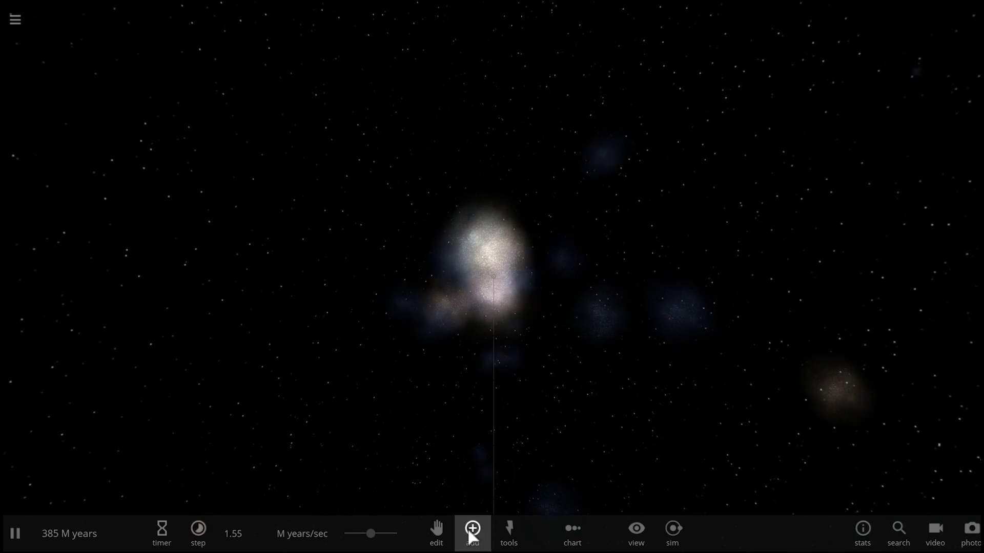
Place a Large Magellanic Cloud galaxy as a Binary with Balance Motion beside the cluster, then resume
left_click(472, 536)
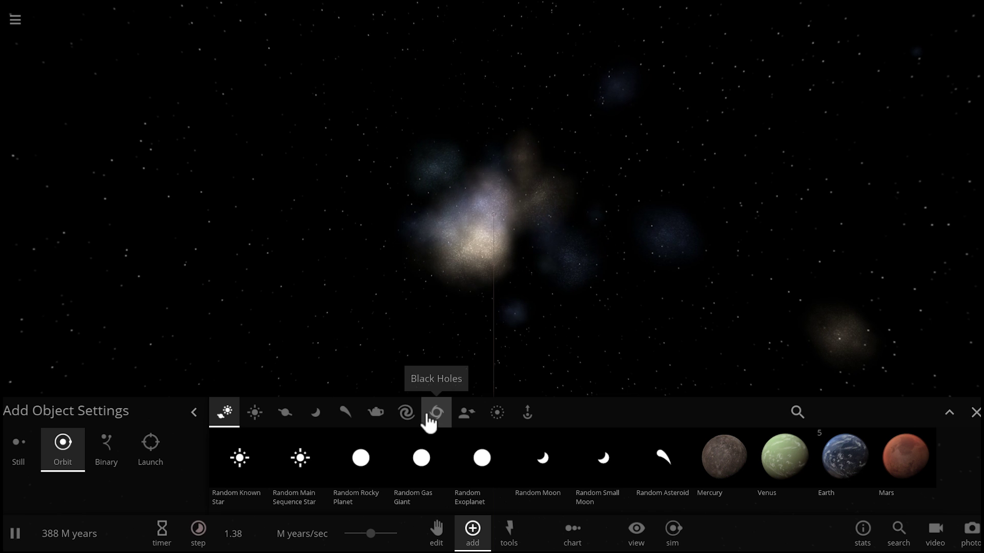
left_click(407, 415)
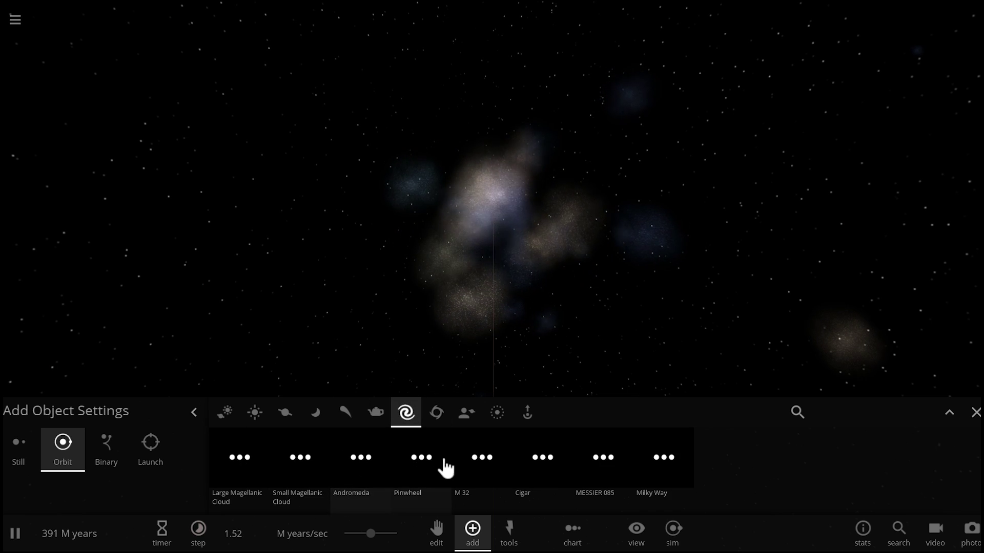
left_click(253, 472)
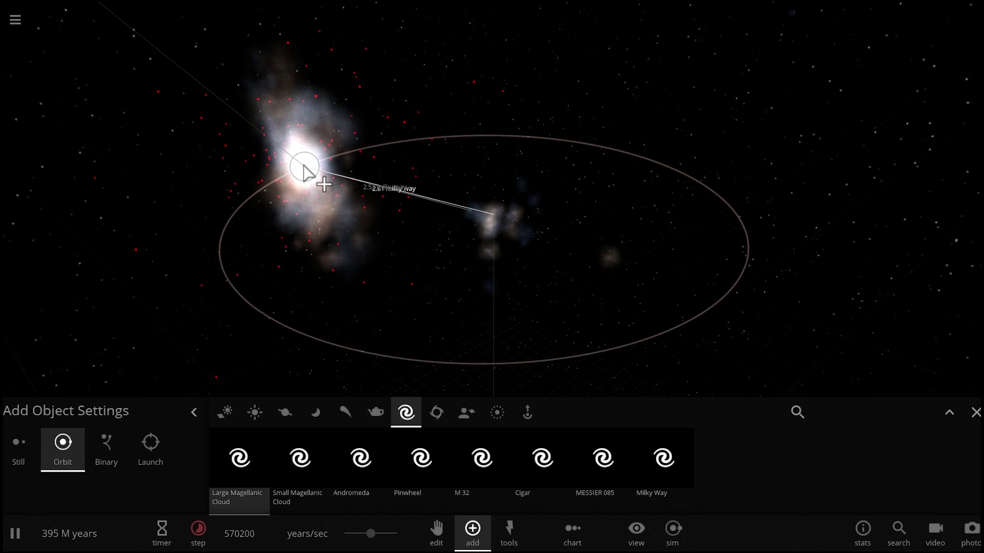
left_click(104, 453)
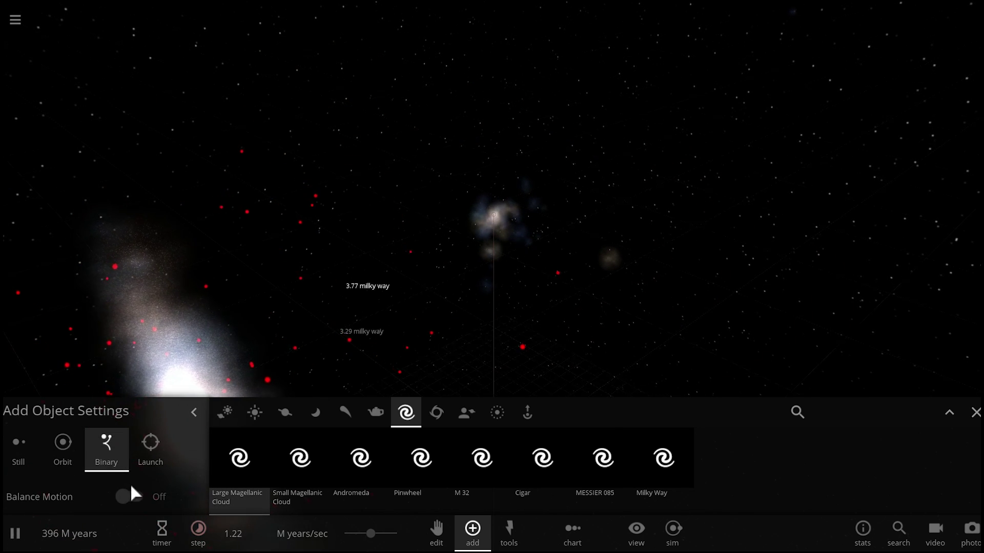
left_click(131, 496)
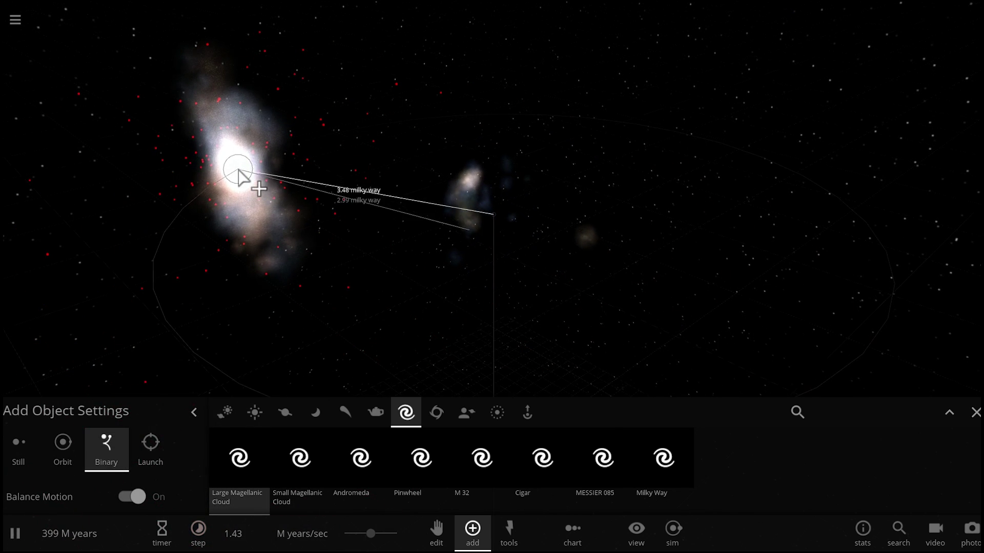
left_click(238, 171)
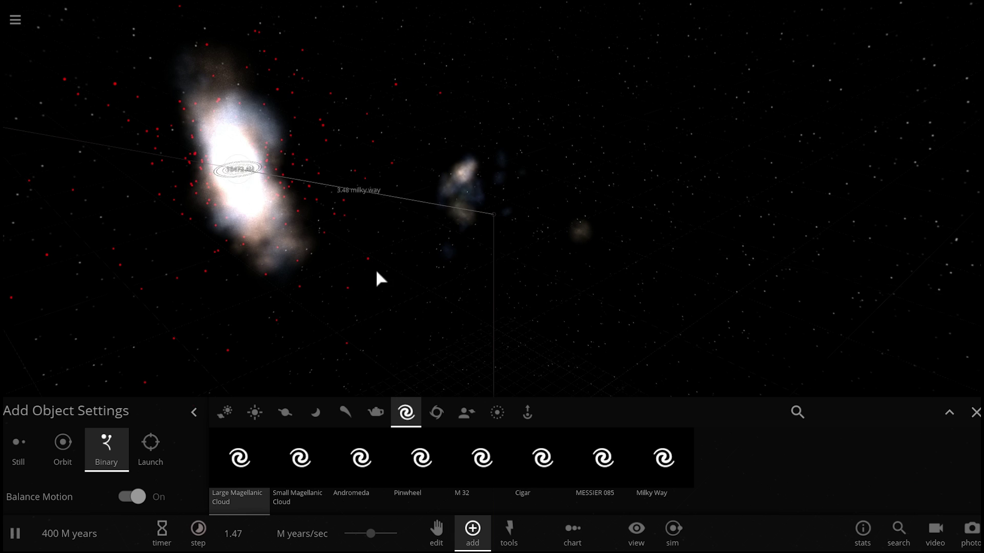
left_click(974, 413)
scroll(533, 317, "up", 4)
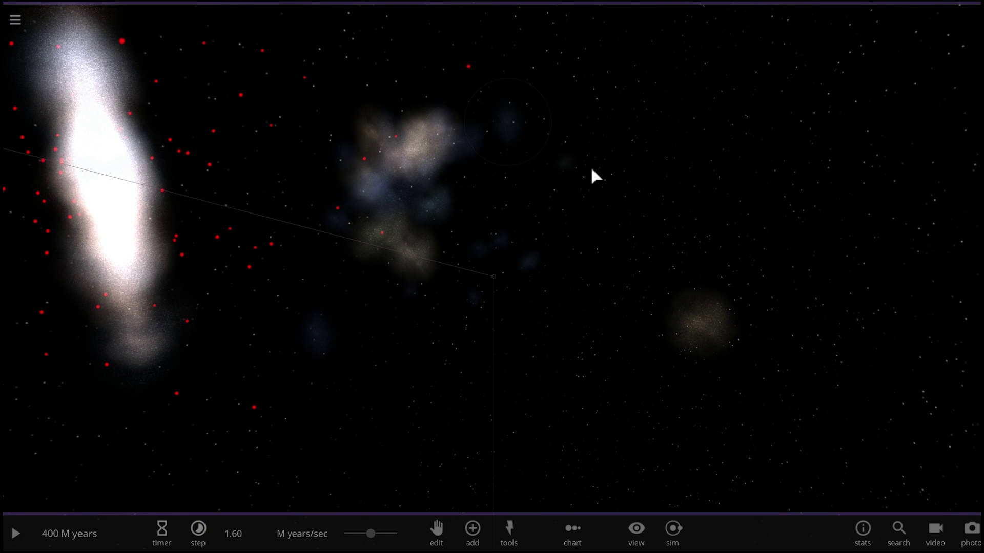
key("space")
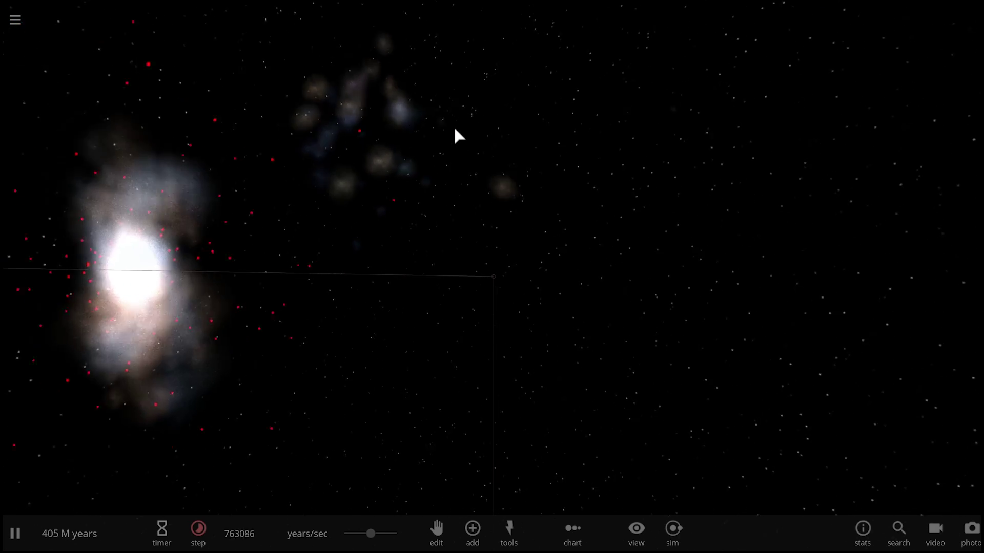
Reload the Galaxy Collision scenario, pause it, and open Sagittarius A*'s full properties
left_click(16, 19)
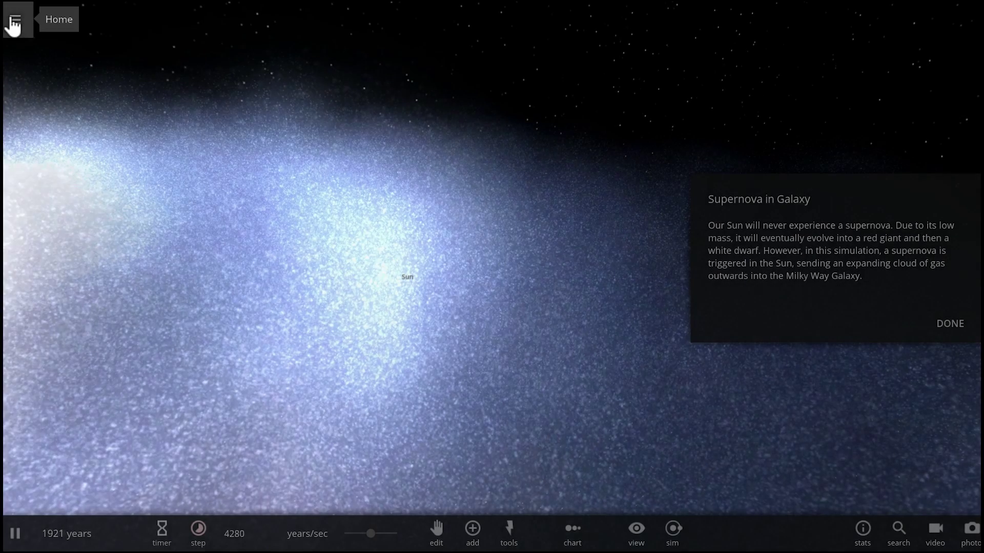
left_click(16, 20)
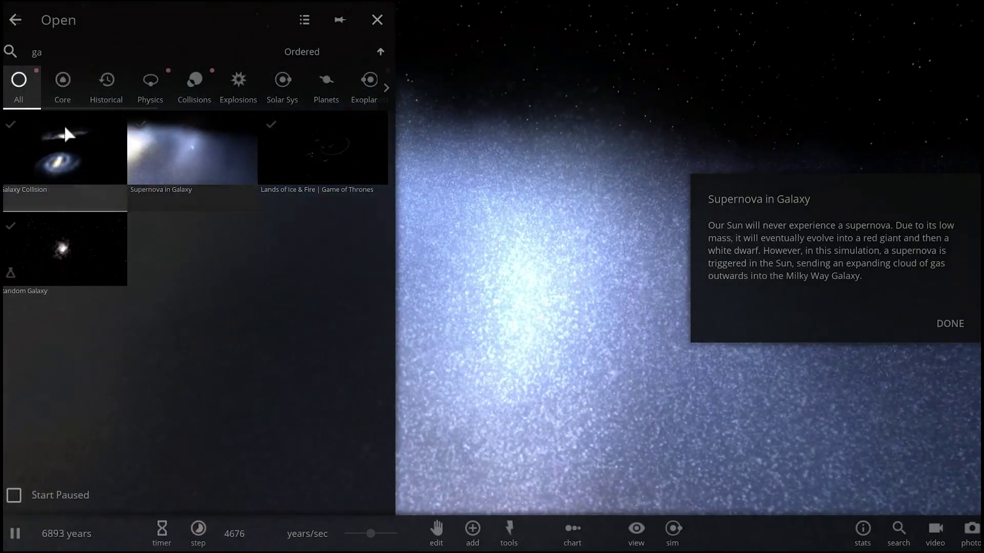
left_click(64, 125)
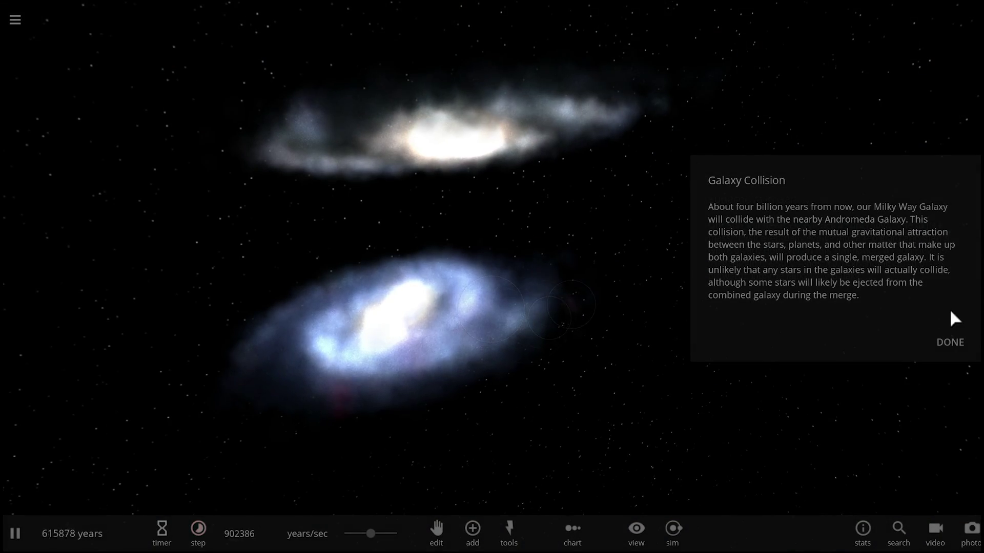
left_click(946, 354)
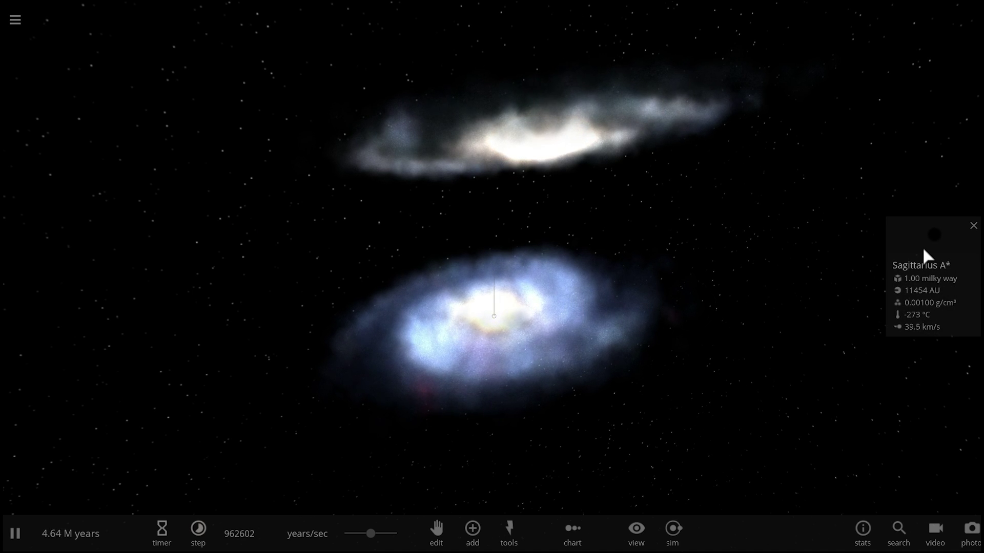
key("space")
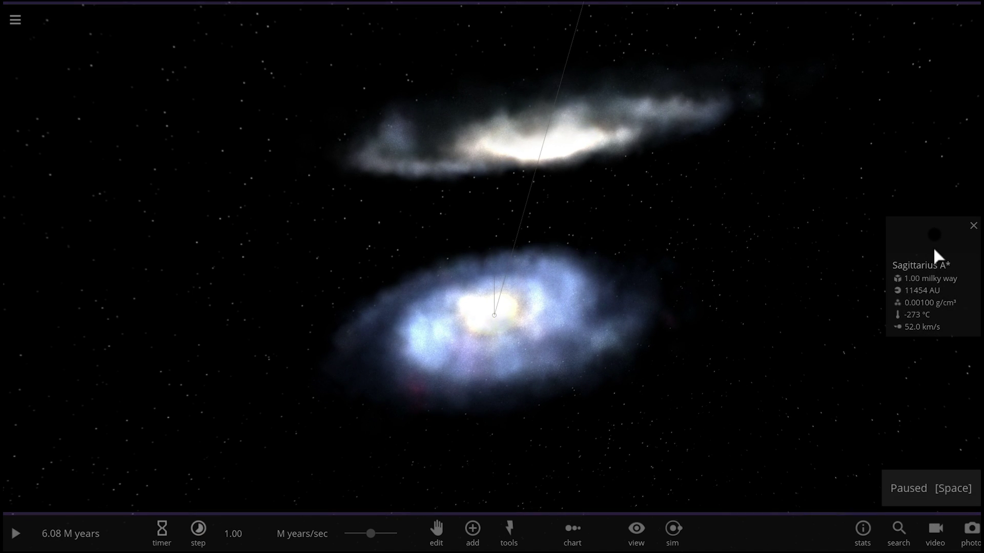
left_click(933, 246)
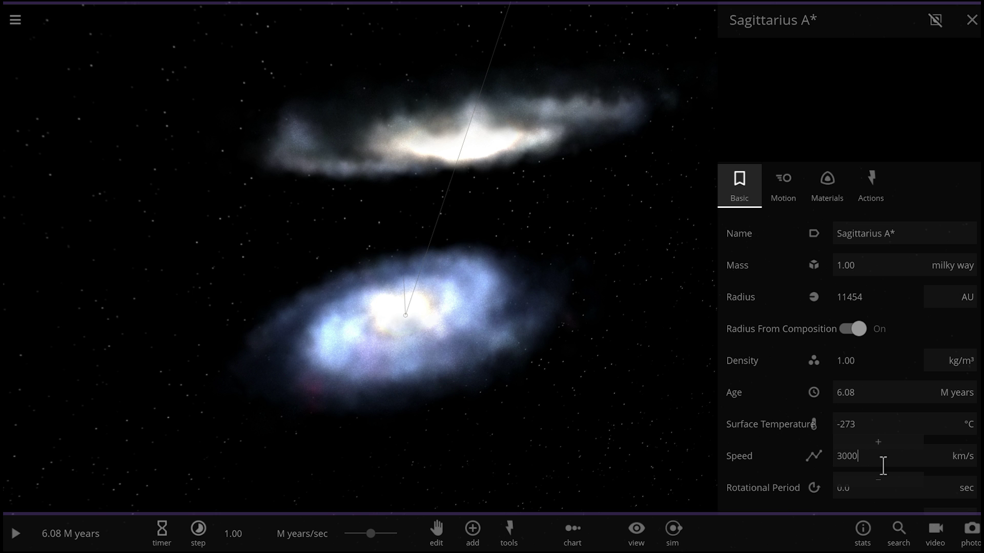
Close the Sagittarius A* properties, resume the simulation and zoom out on the colliding galaxies
left_click(971, 20)
scroll(516, 333, "up", 3)
key("space")
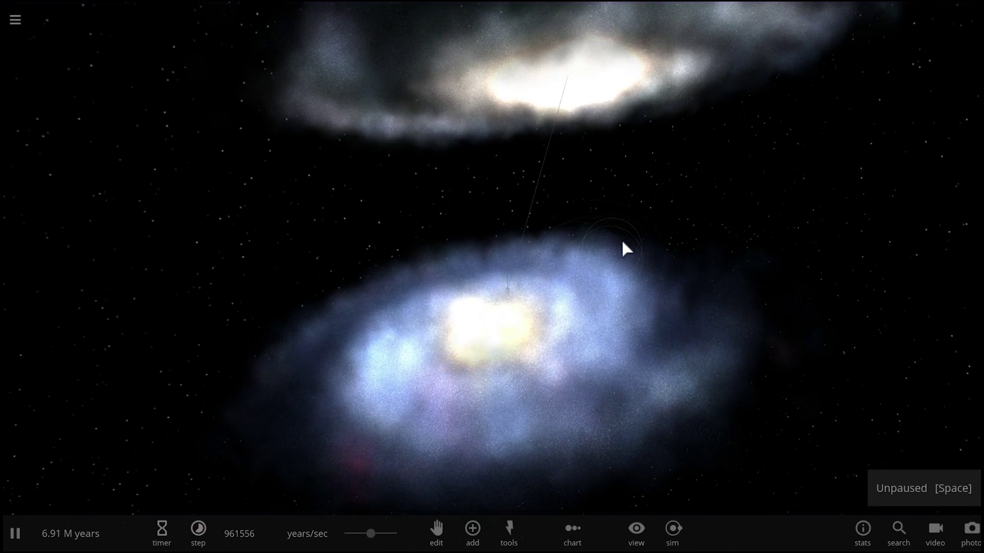
scroll(636, 214, "down", 3)
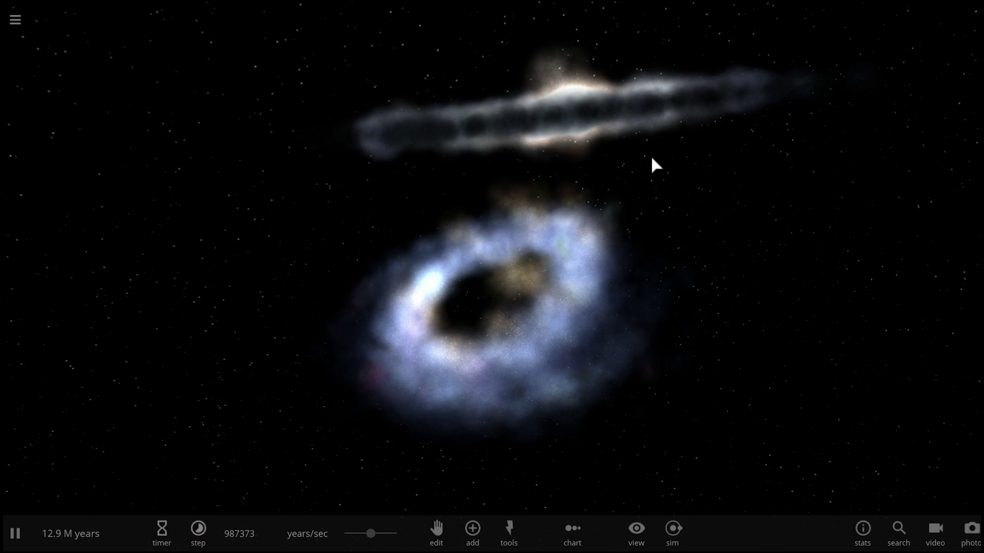
scroll(653, 138, "down", 2)
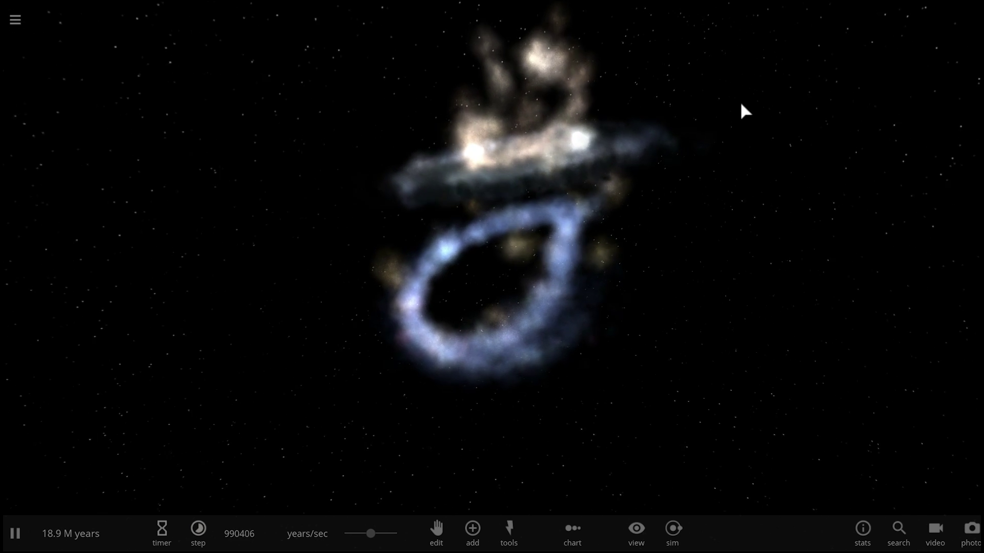
scroll(759, 101, "down", 2)
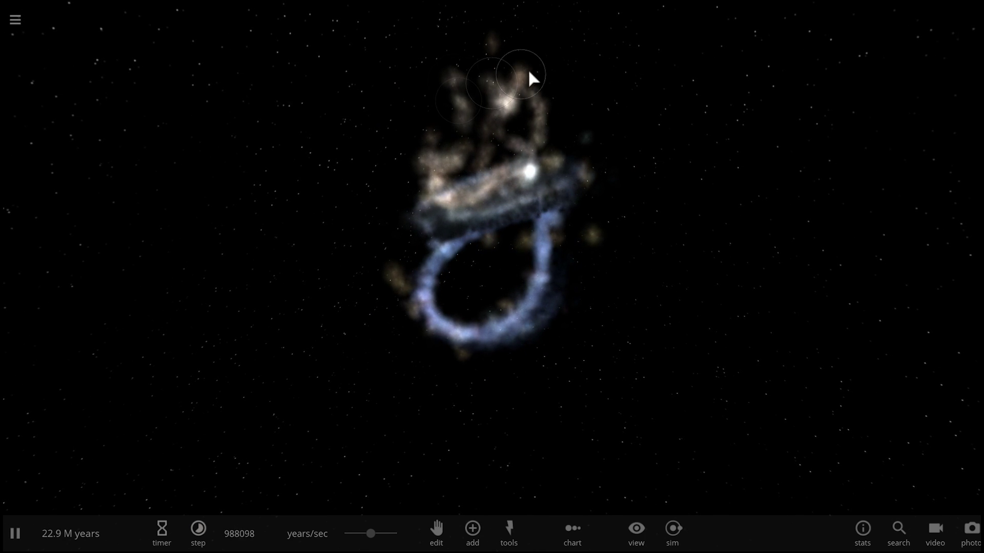
Show the info card of the merged 2.00 milky way Black Hole, moving at 1480 km/s
double_click(496, 88)
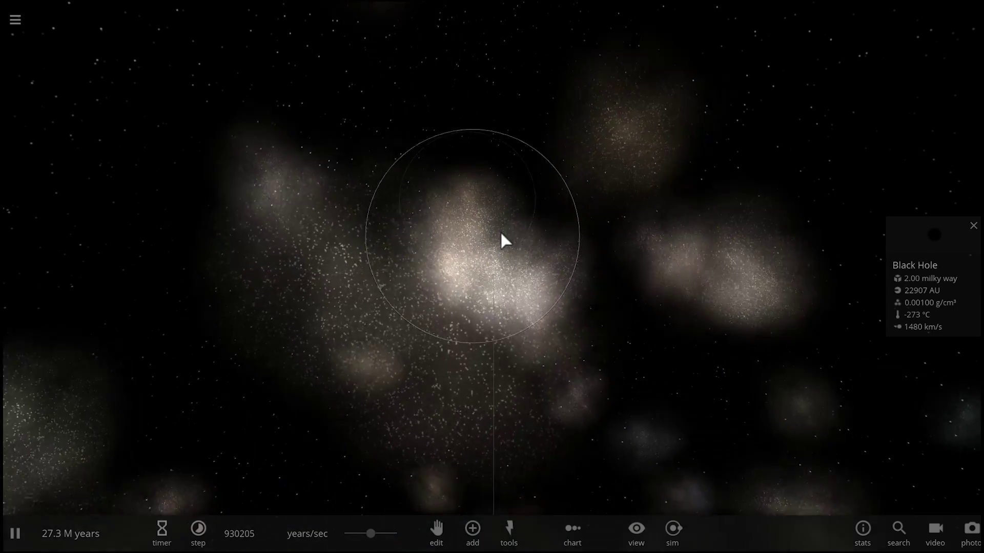
scroll(500, 230, "down", 5)
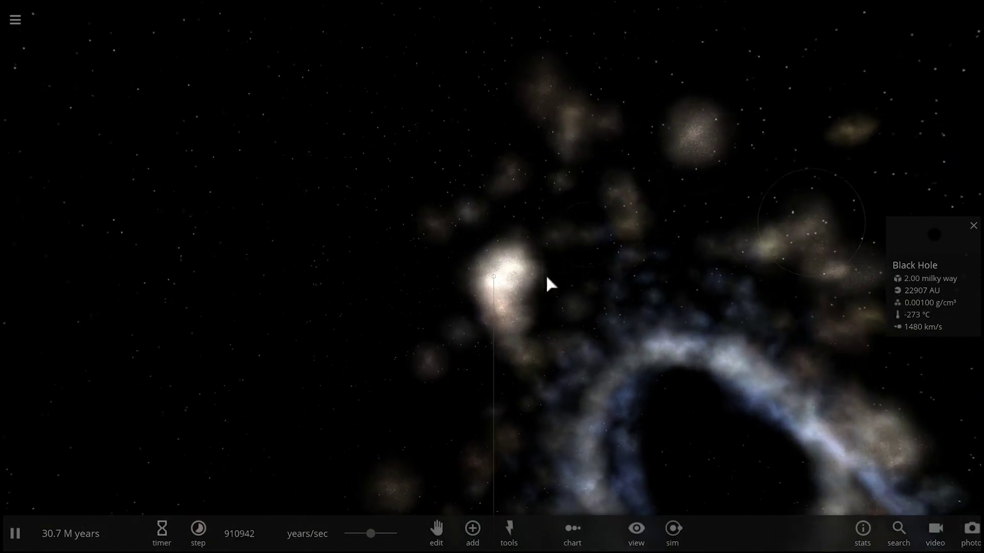
scroll(494, 276, "up", 3)
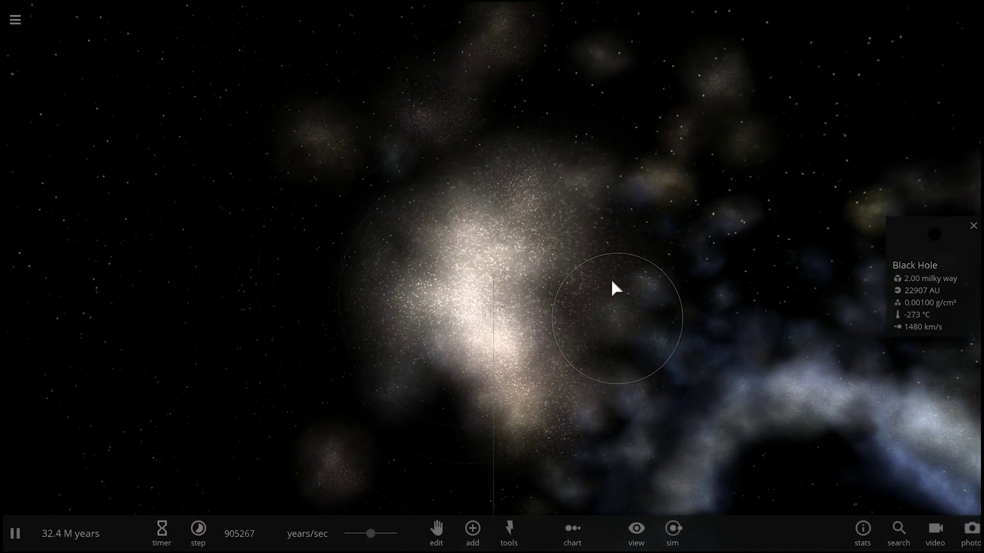
scroll(611, 278, "up", 2)
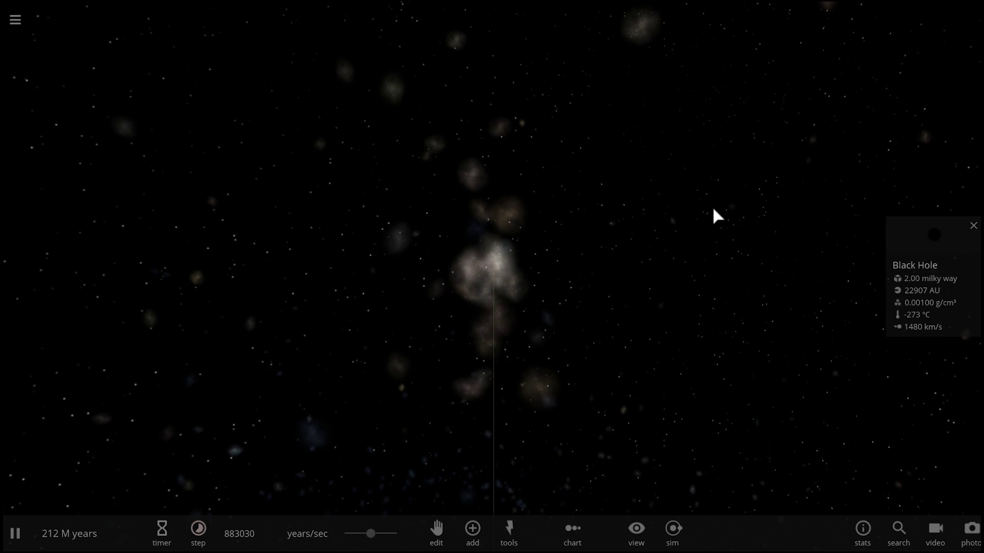
Raise the simulation speed to about 2.14 M years/sec and zoom in on the merging galaxies
left_click_drag(378, 539, 392, 541)
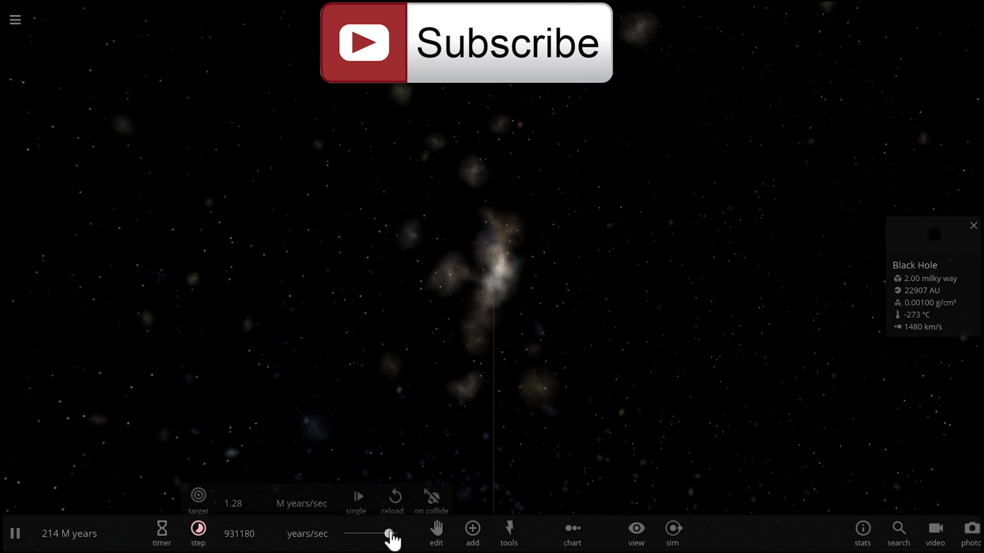
scroll(558, 331, "up", 10)
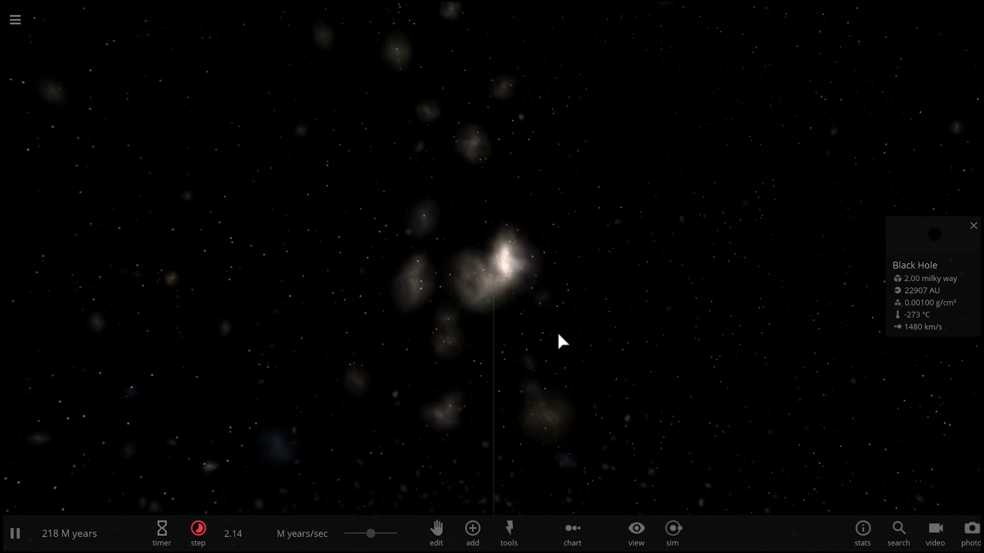